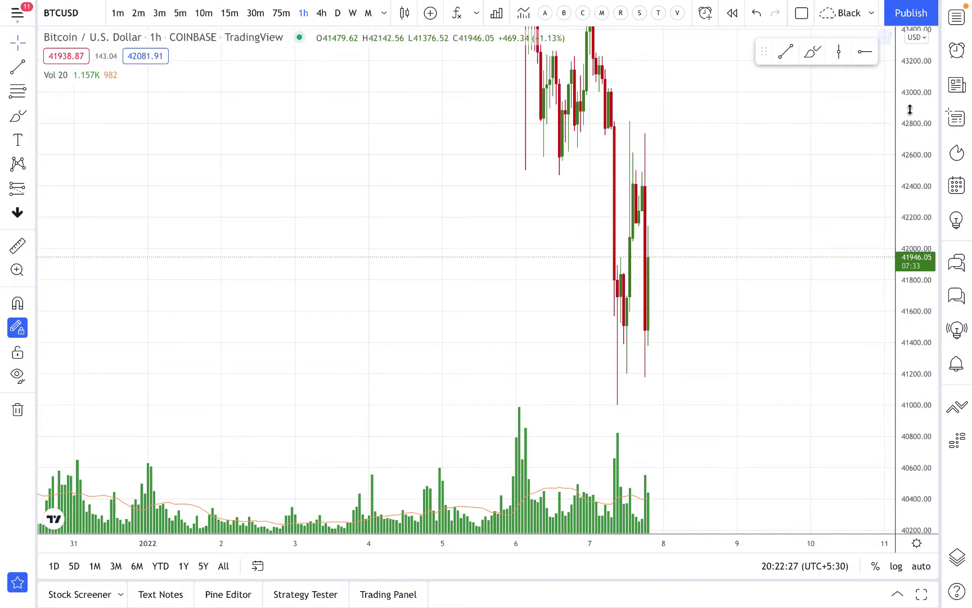
Examine the recent BTCUSD decline on the 1-hour chart, from the early January range to the 7 January lows
left_click_drag(907, 270, 907, 294)
left_click_drag(916, 182, 916, 267)
scroll(743, 198, "up", 3)
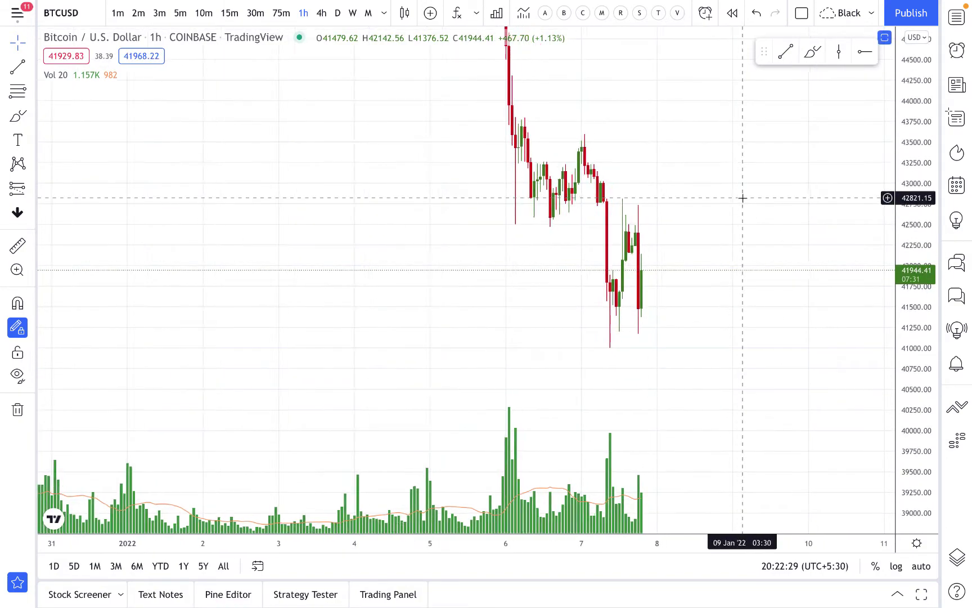
left_click_drag(705, 119, 727, 310)
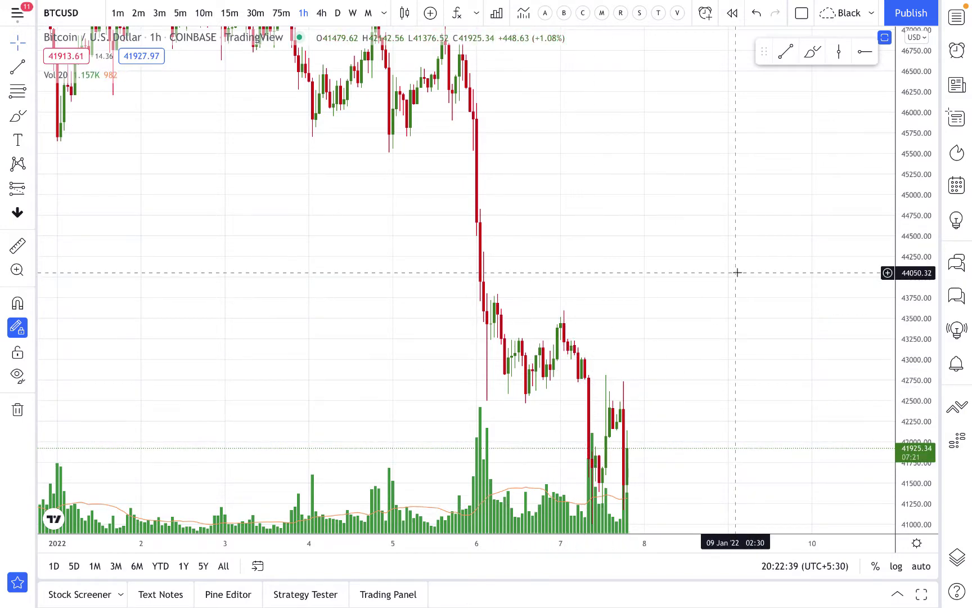
left_click_drag(737, 271, 682, 110)
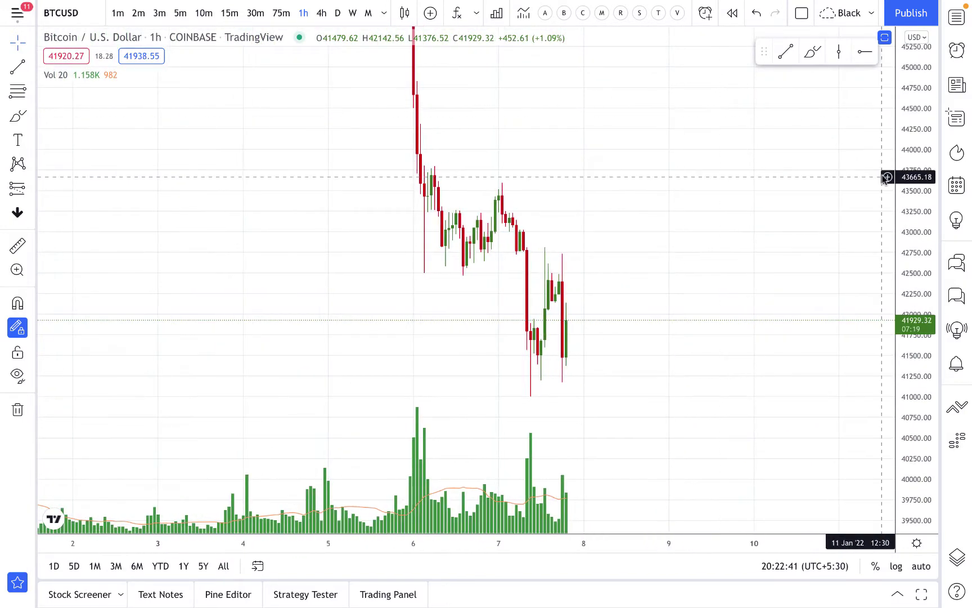
left_click_drag(917, 172, 929, 338)
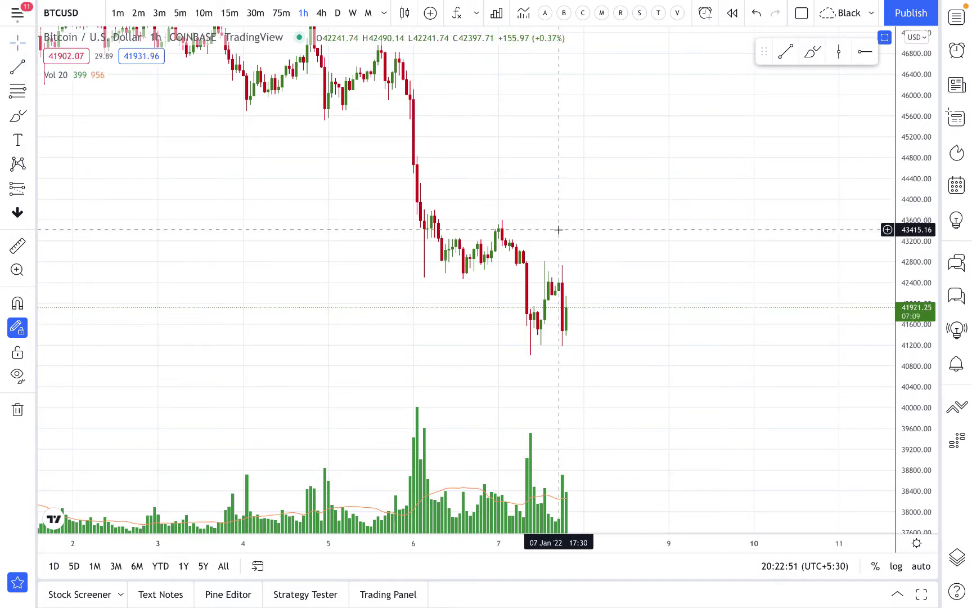
scroll(558, 230, "down", 2)
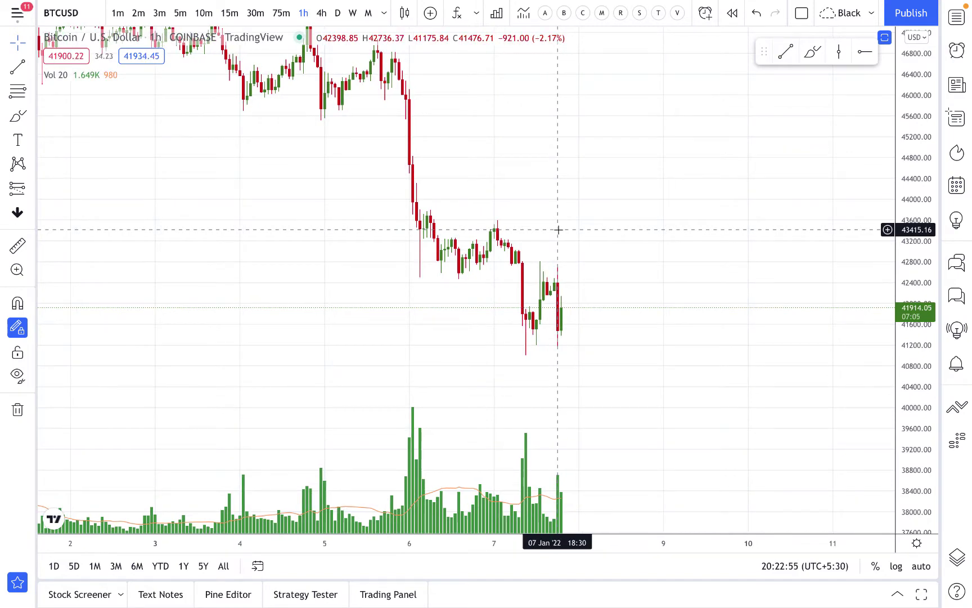
scroll(559, 230, "down", 2)
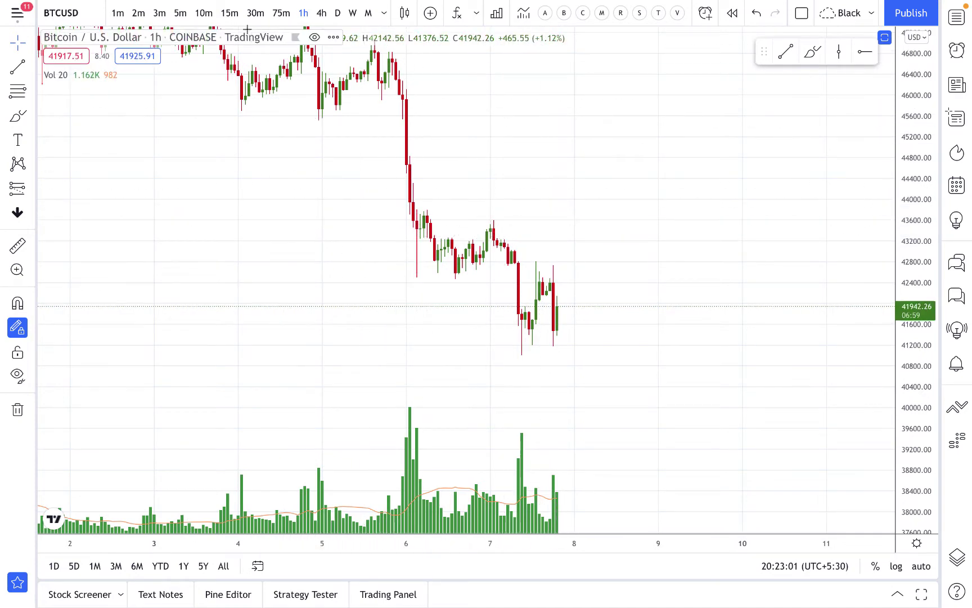
Switch the BTCUSD chart to the 15-minute interval and rescale its price axis around the 7 January price swings
left_click(230, 12)
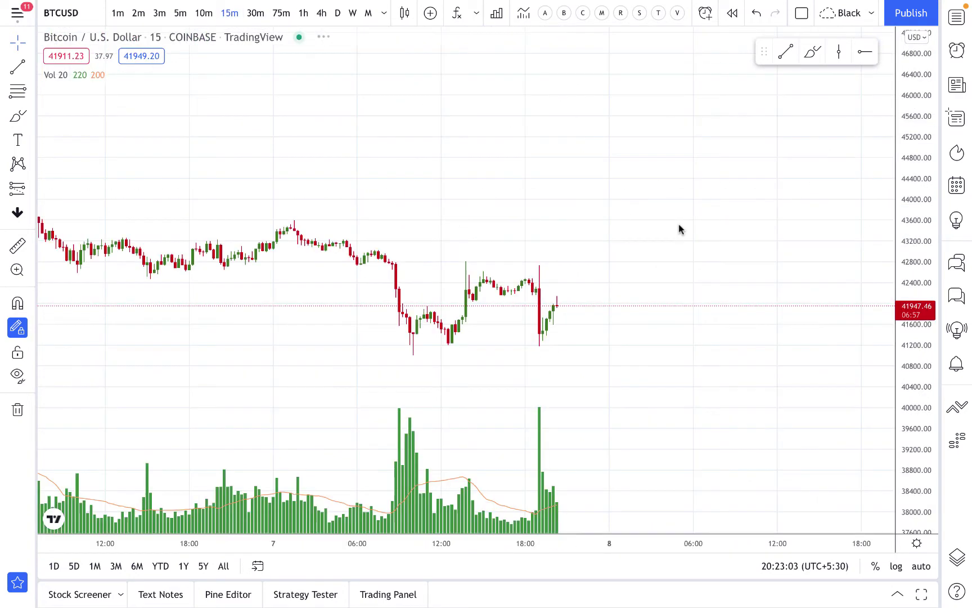
double_click(919, 282)
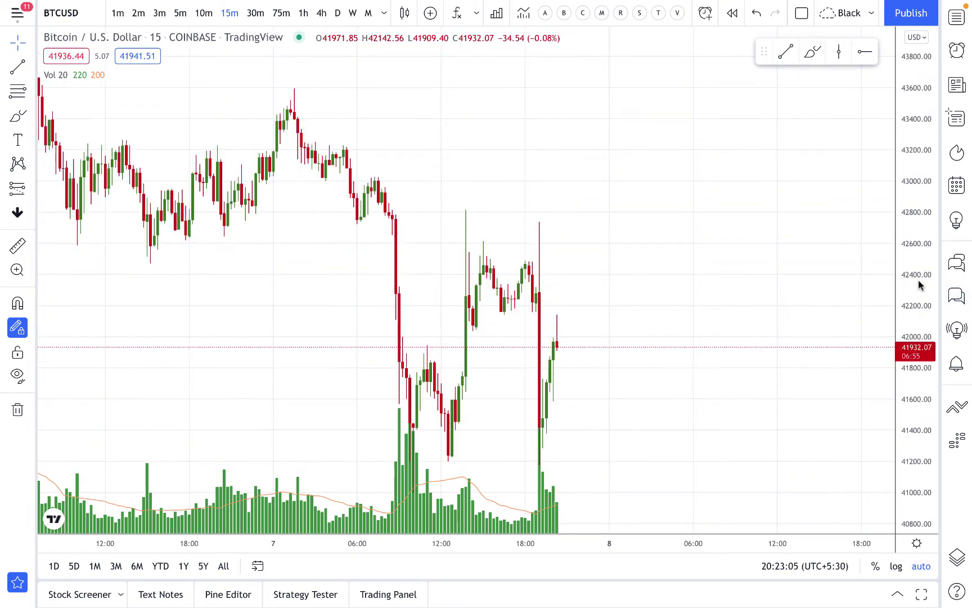
right_click(810, 258)
left_click(836, 272)
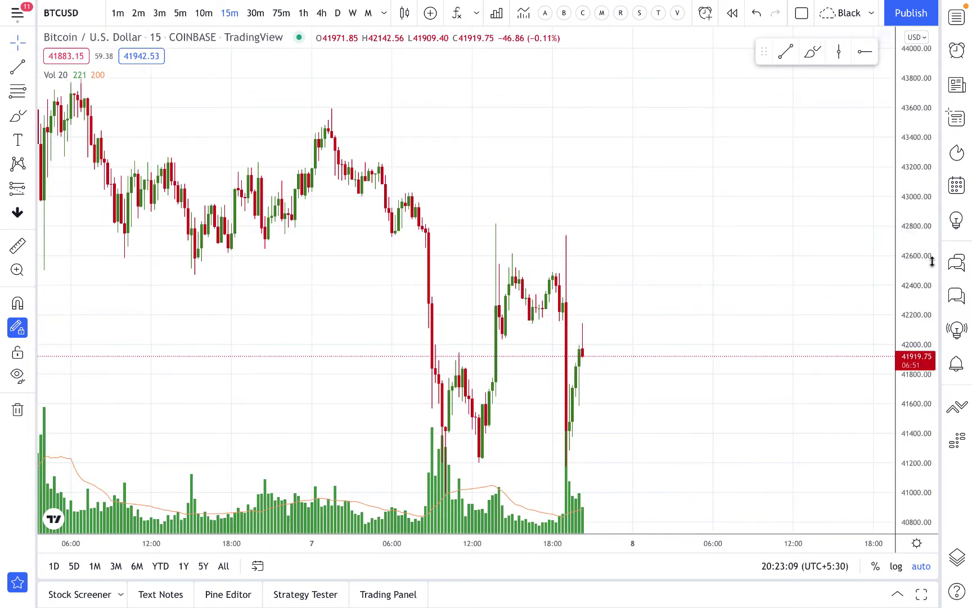
left_click_drag(932, 262, 932, 323)
left_click_drag(779, 312, 782, 270)
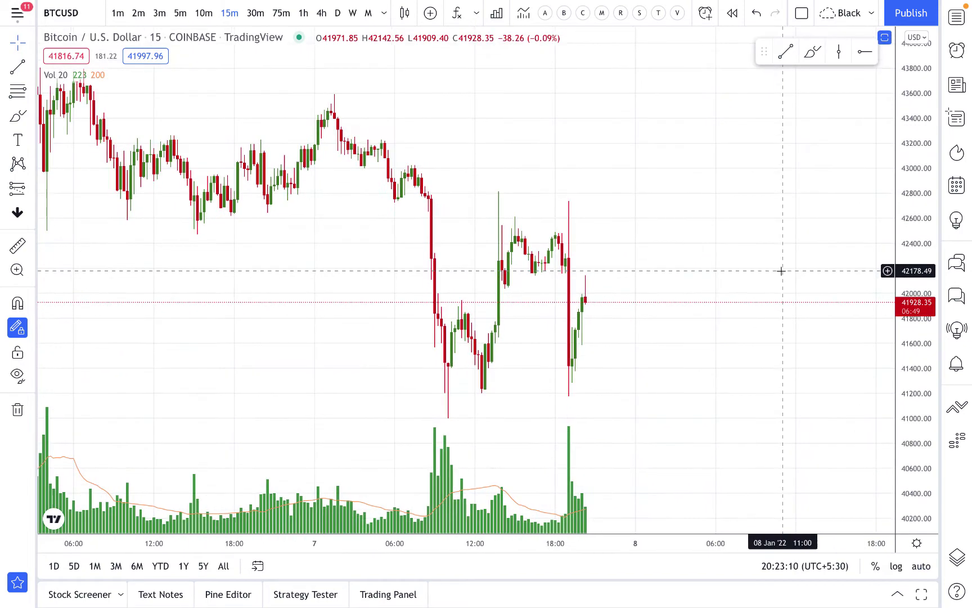
With the Brush, trace the 7 January decline, underline the broken low at about 42,750, and circle the swing high near 43,000
left_click(817, 54)
mouse_move(331, 111)
left_mouse_down()
mouse_move(388, 178)
mouse_move(423, 199)
mouse_move(448, 397)
left_mouse_up()
left_click_drag(381, 200, 627, 200)
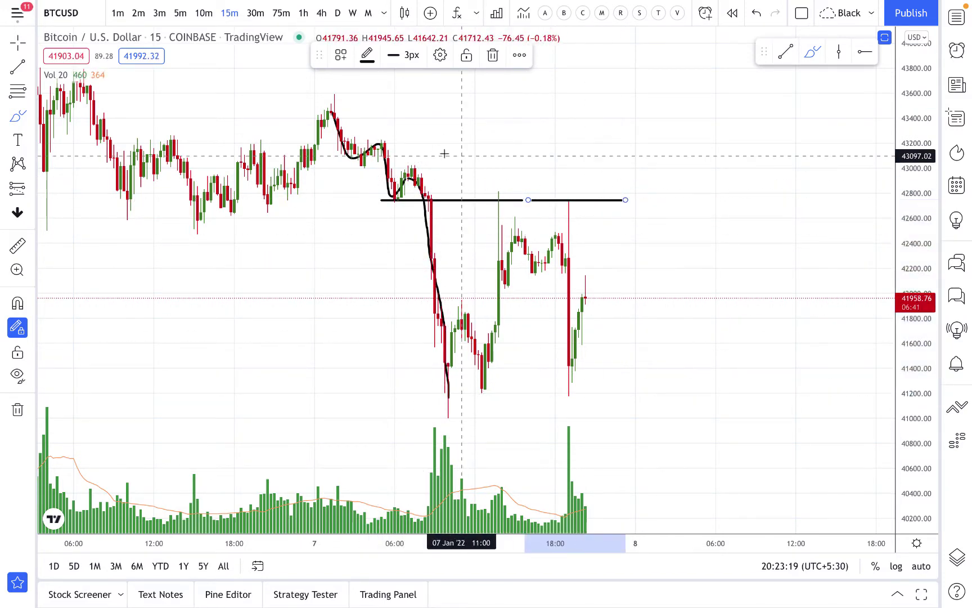
mouse_move(421, 160)
left_mouse_down()
mouse_move(433, 181)
mouse_move(414, 189)
left_mouse_up()
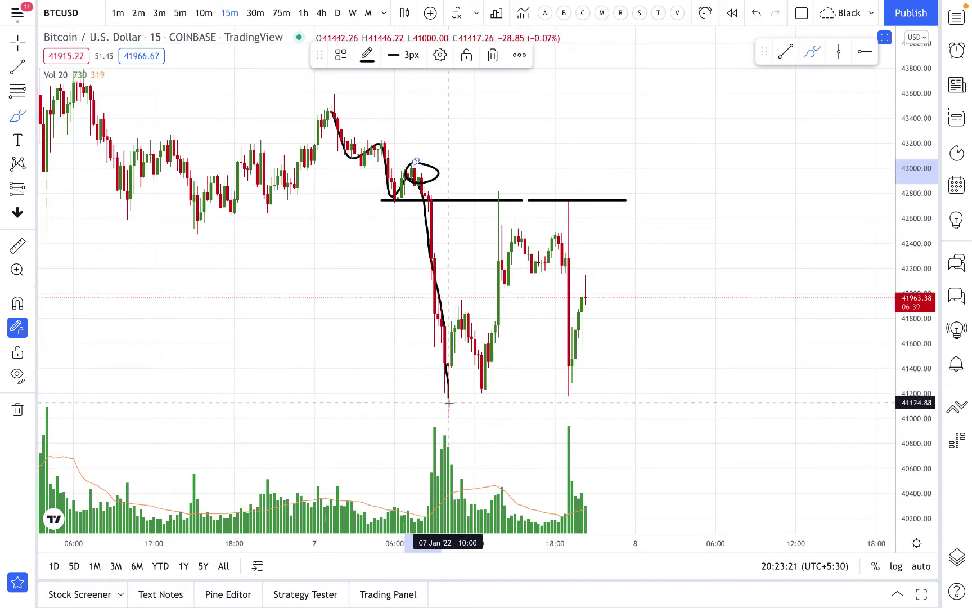
Brush a line at the higher low near 41,230 and trace the rally from it up to the 42,750 line
mouse_move(451, 387)
left_mouse_down()
mouse_move(465, 318)
mouse_move(481, 392)
mouse_move(495, 390)
left_mouse_up()
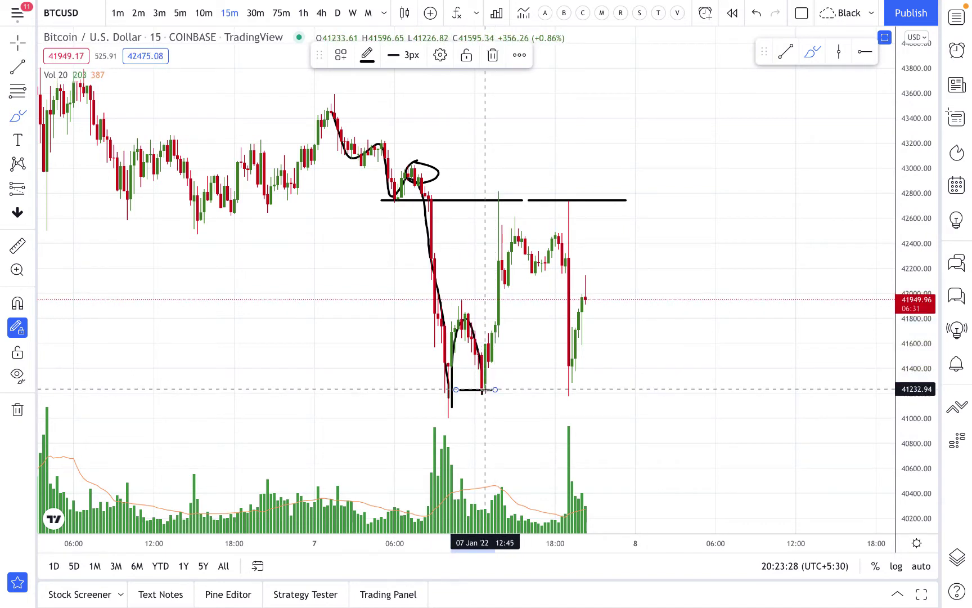
left_click_drag(485, 388, 495, 341)
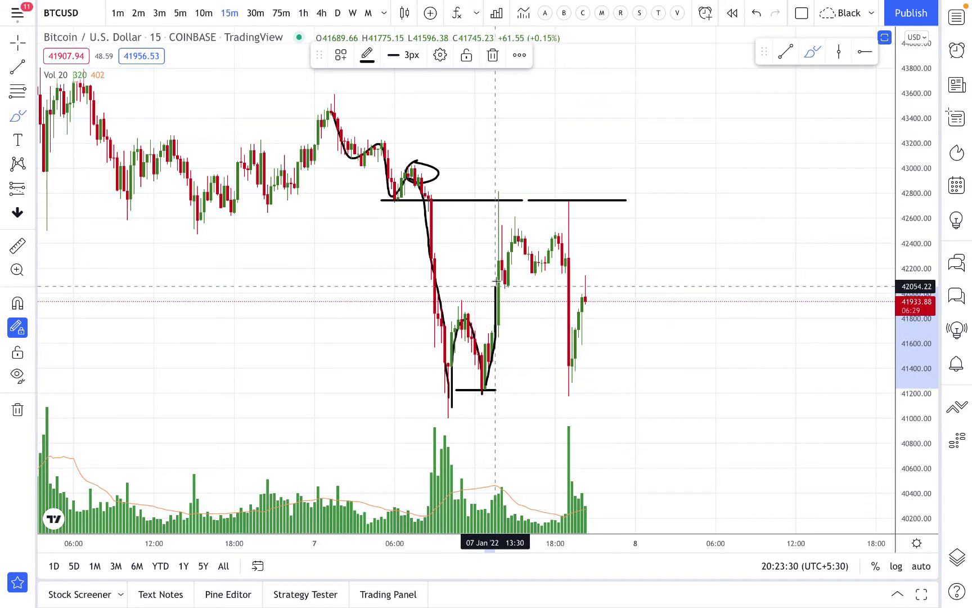
left_click_drag(495, 281, 502, 253)
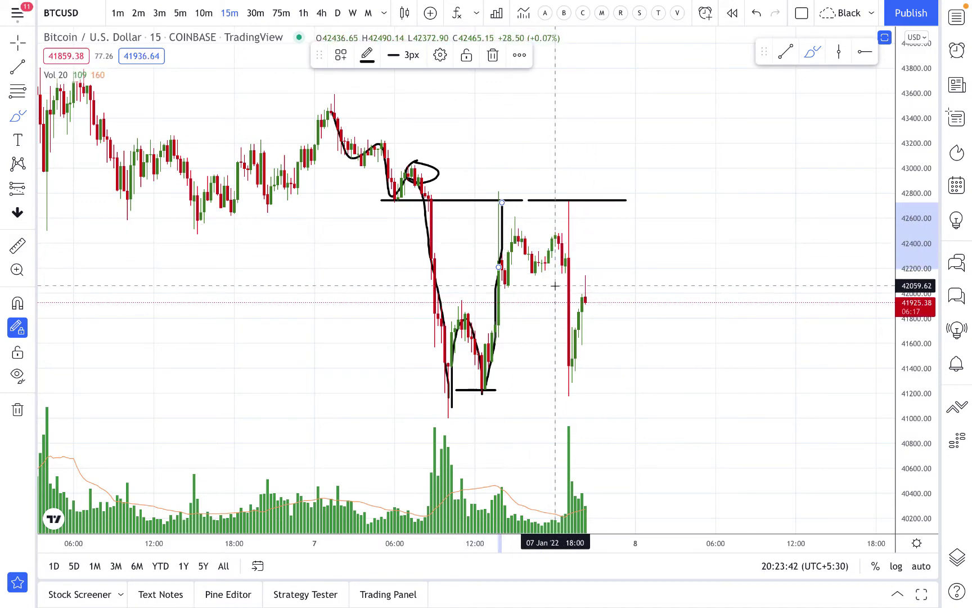
scroll(533, 294, "up", 3)
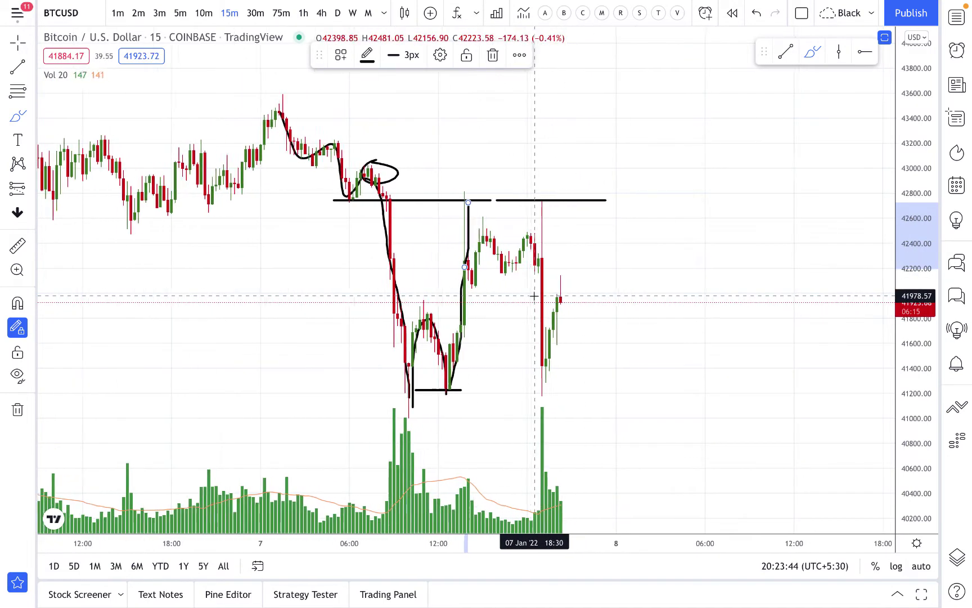
right_click(611, 255)
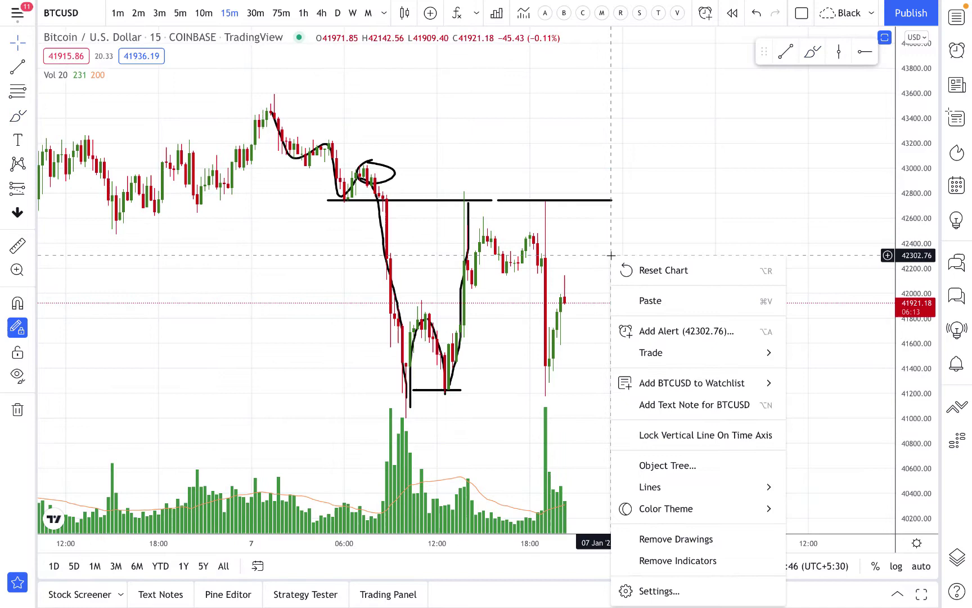
right_click(640, 233)
left_click(643, 222)
Brush a horizontal line at the minor swing high near 41,860 and draw an arrow pointing towards it
scroll(643, 222, "down", 1)
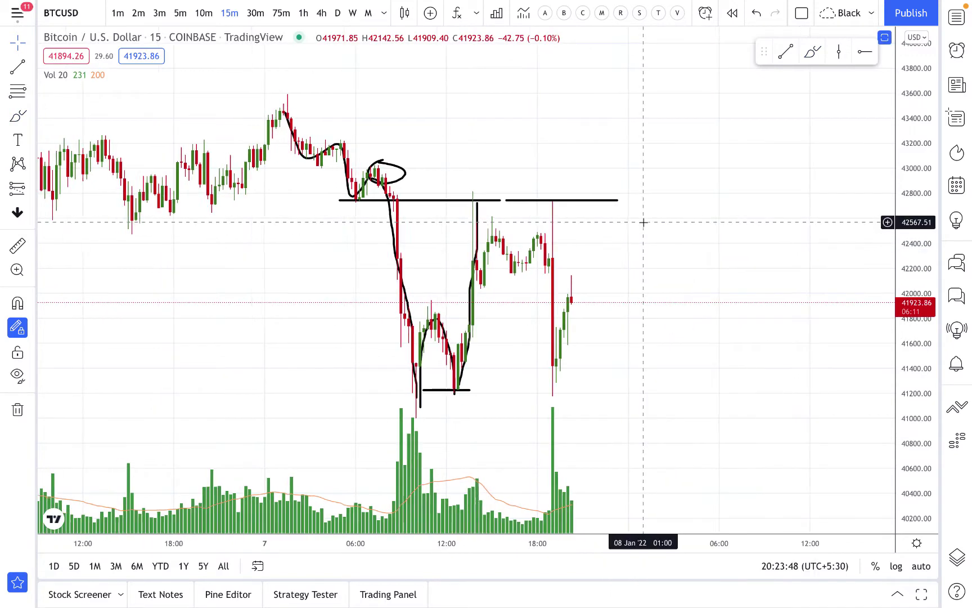
left_click_drag(652, 274, 654, 238)
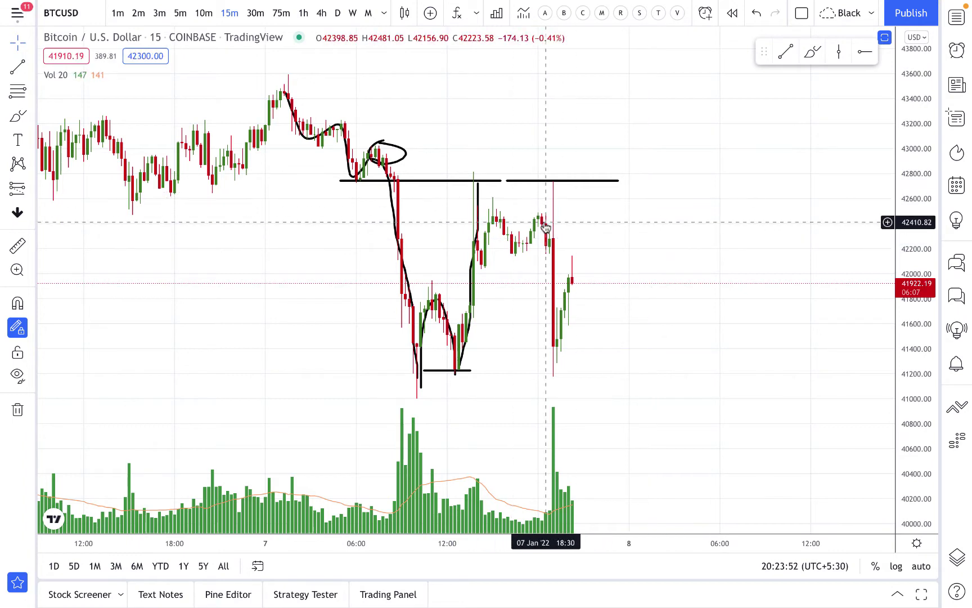
left_click(812, 52)
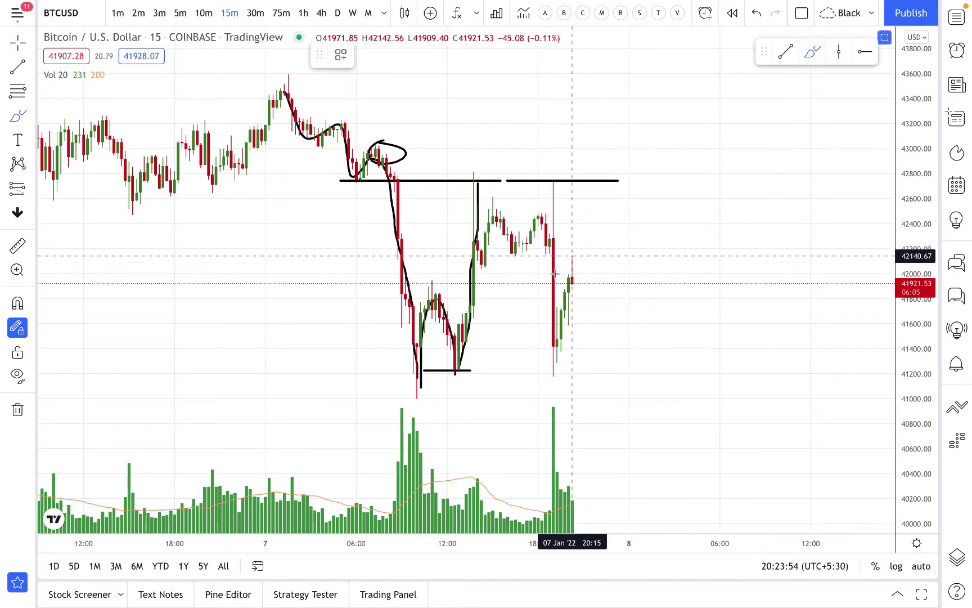
left_click_drag(429, 290, 523, 290)
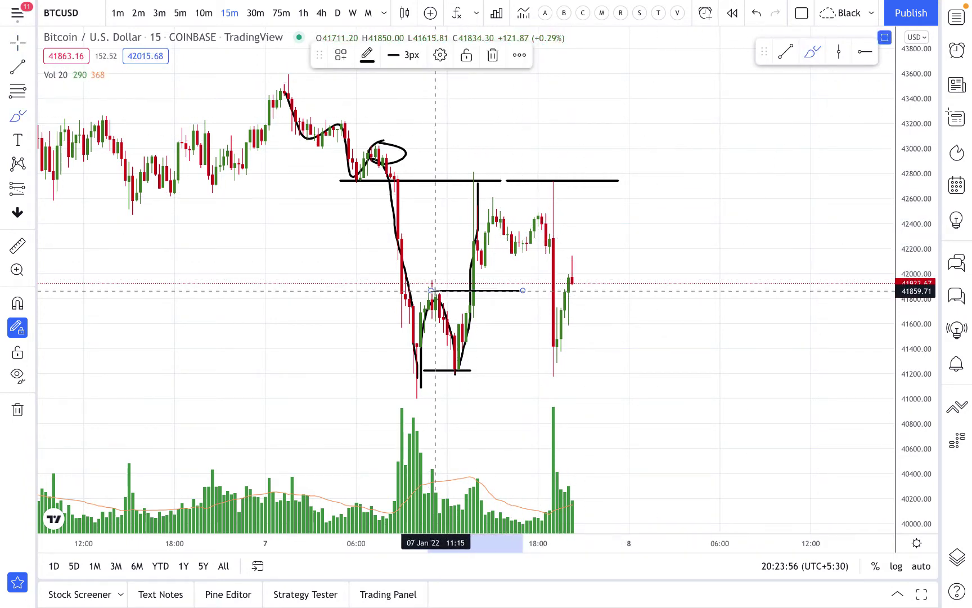
mouse_move(299, 310)
left_mouse_down()
mouse_move(379, 282)
mouse_move(375, 305)
left_mouse_up()
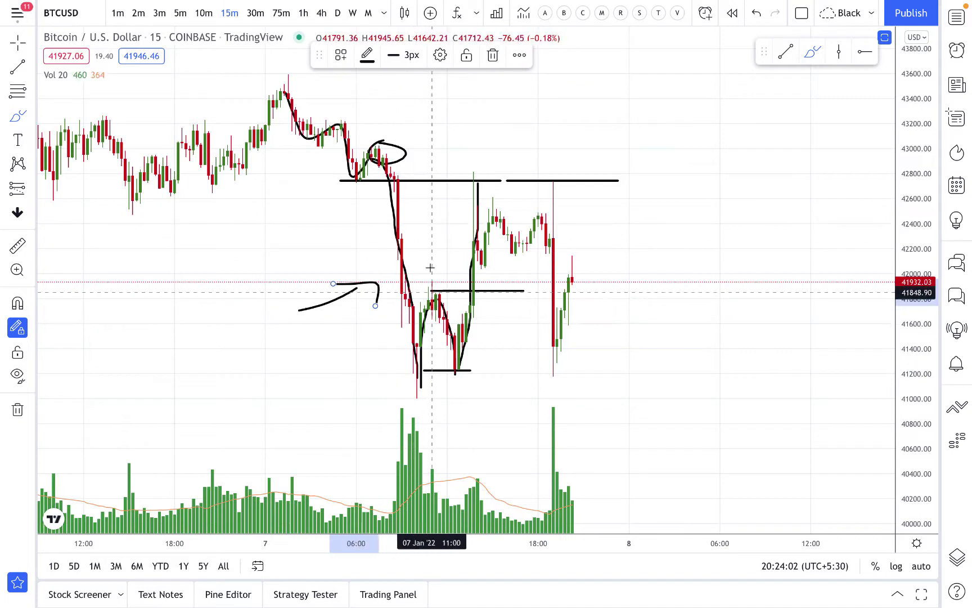
Trace the price swings through the 18:45 drop, extend the low line near 41,230 to the drop, and circle the earlier low
mouse_move(434, 293)
left_mouse_down()
mouse_move(459, 366)
mouse_move(474, 178)
mouse_move(479, 237)
mouse_move(497, 217)
mouse_move(515, 258)
mouse_move(540, 212)
mouse_move(545, 225)
left_mouse_up()
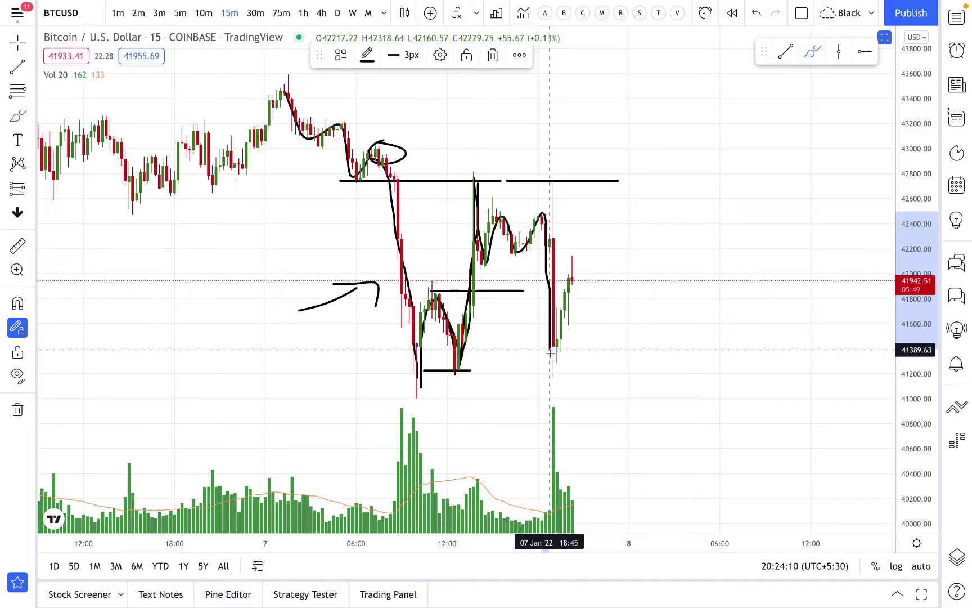
left_click_drag(553, 363, 554, 363)
left_click_drag(461, 370, 568, 369)
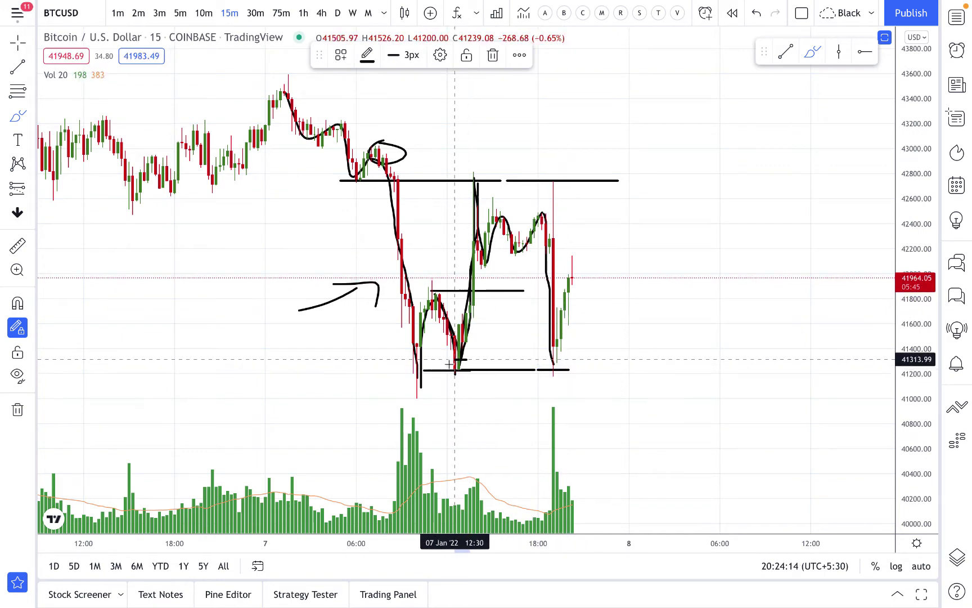
left_click_drag(466, 360, 468, 361)
Sketch the projected recovery from the latest low to about 42,760, with short level lines along it and an arrow pointing at its target
mouse_move(551, 360)
left_mouse_down()
mouse_move(575, 270)
mouse_move(600, 261)
left_mouse_up()
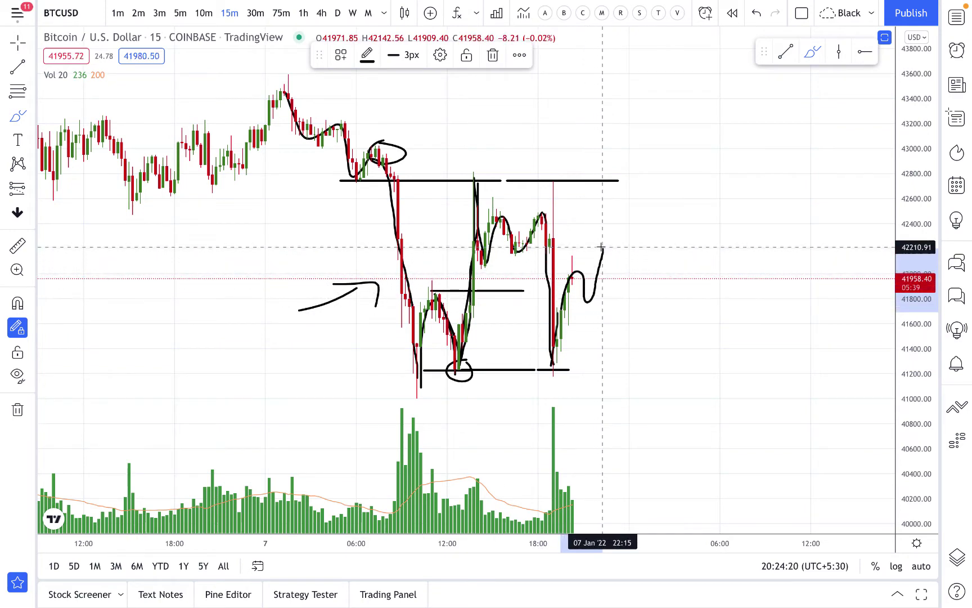
left_click_drag(583, 306, 615, 306)
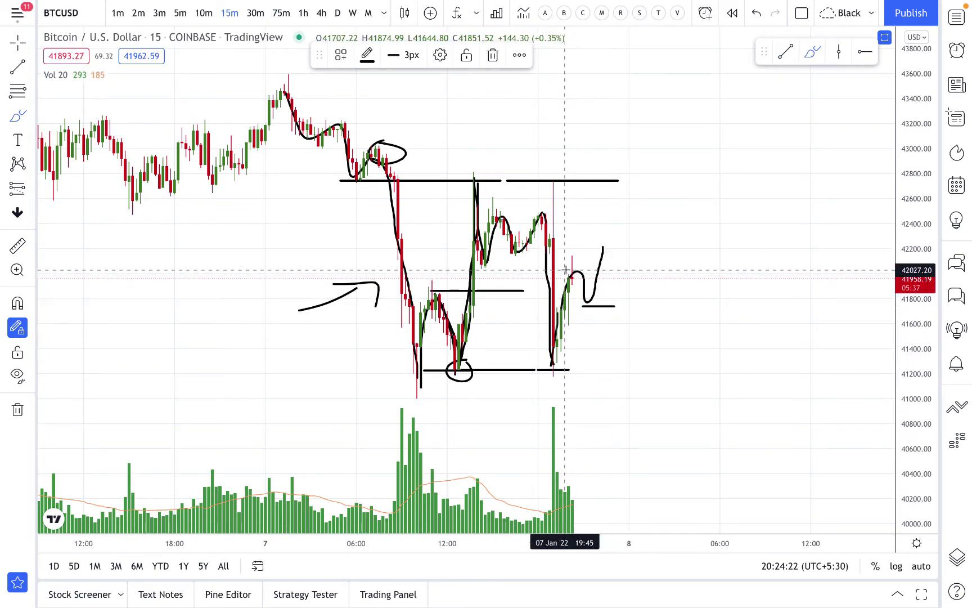
mouse_move(568, 271)
left_mouse_down()
mouse_move(596, 271)
mouse_move(607, 233)
mouse_move(636, 225)
mouse_move(642, 179)
mouse_move(623, 178)
left_mouse_up()
left_click_drag(610, 118, 634, 157)
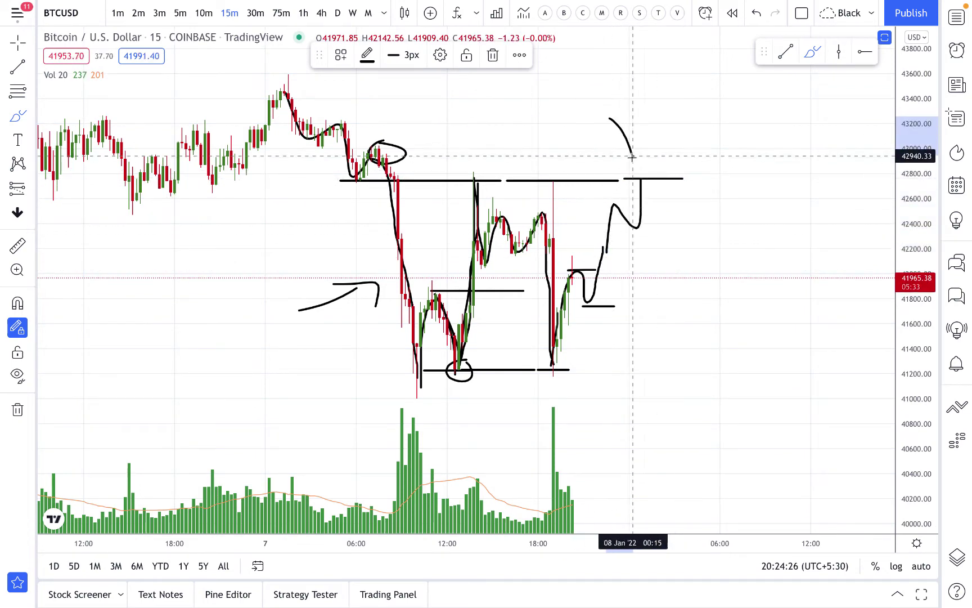
Remove all drawings from the chart and switch it to the 5-minute interval
left_click(16, 411)
scroll(327, 339, "up", 1)
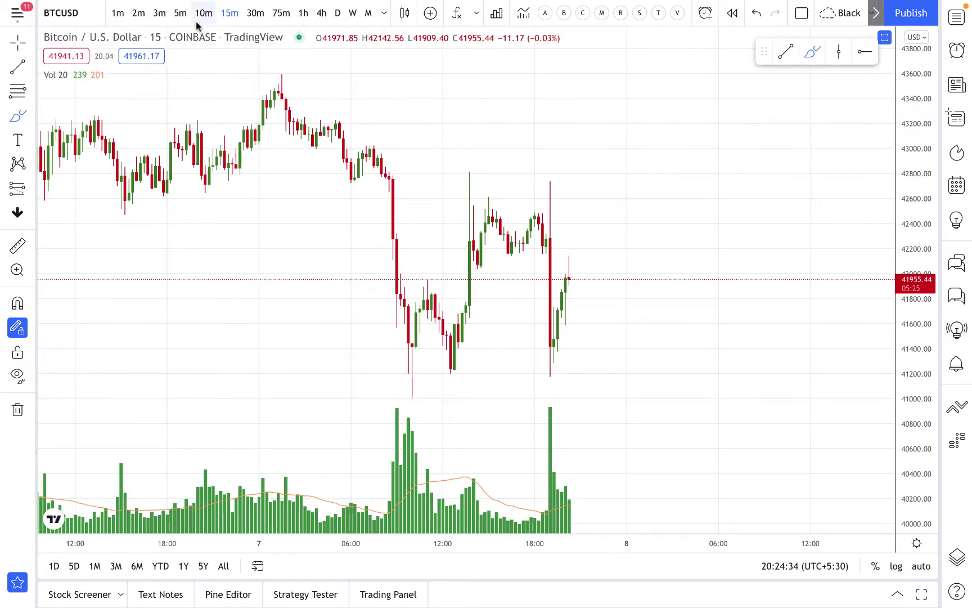
left_click(180, 14)
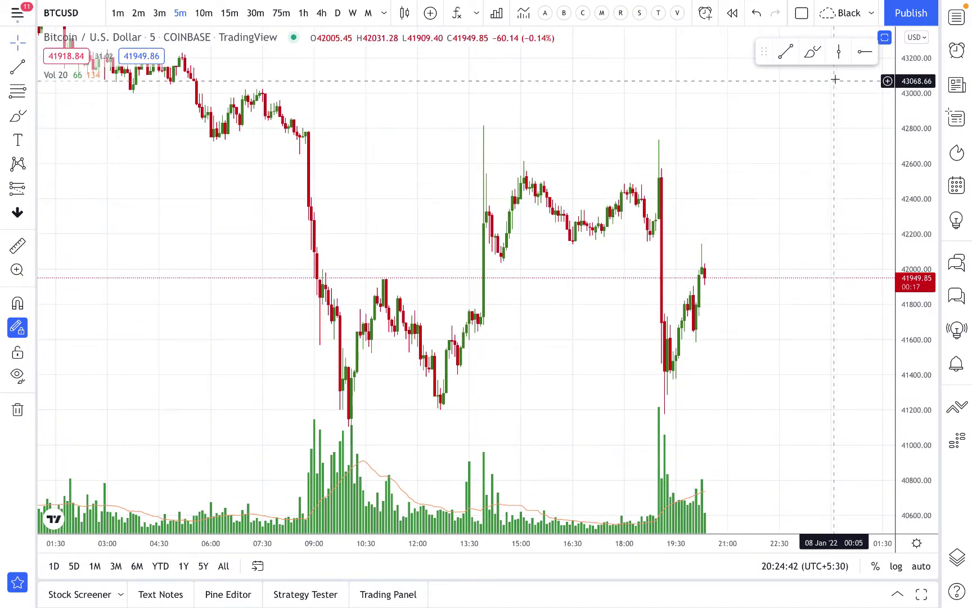
On the 5-minute chart, brush a horizontal line at the broken low near 42,750 and circle the swing high around 43,000
left_click(813, 51)
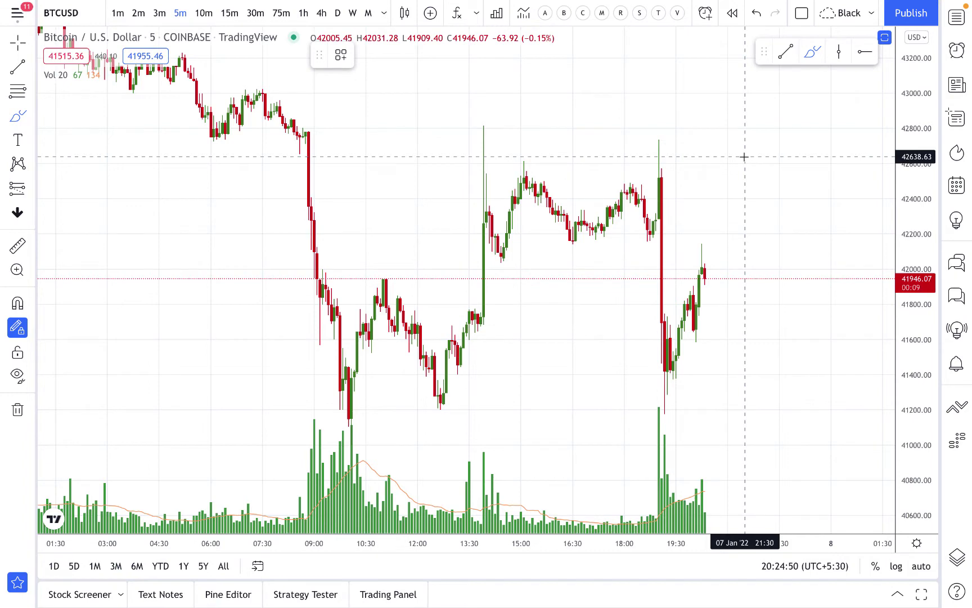
left_click_drag(209, 138, 483, 138)
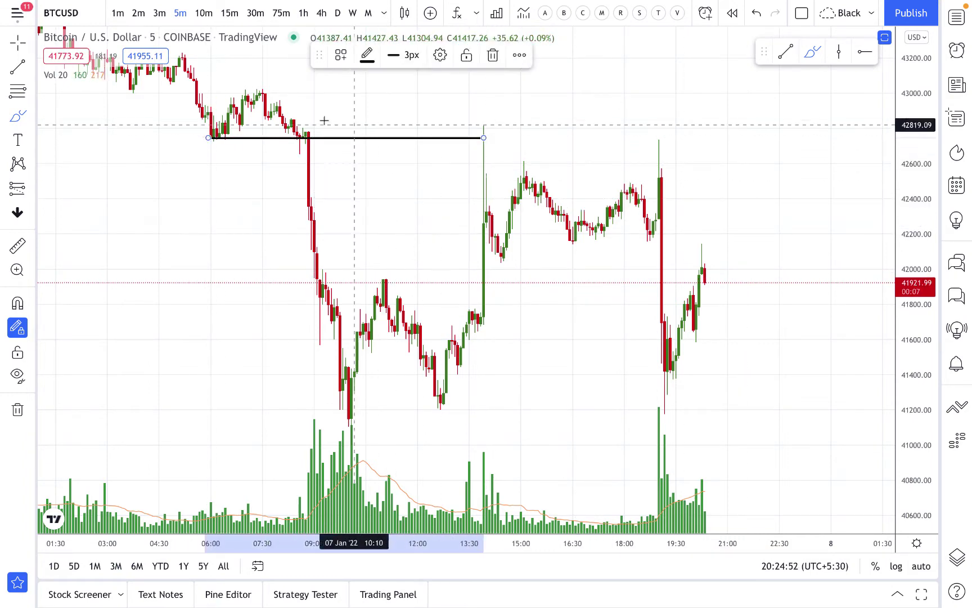
mouse_move(262, 85)
left_mouse_down()
mouse_move(254, 103)
mouse_move(262, 86)
left_mouse_up()
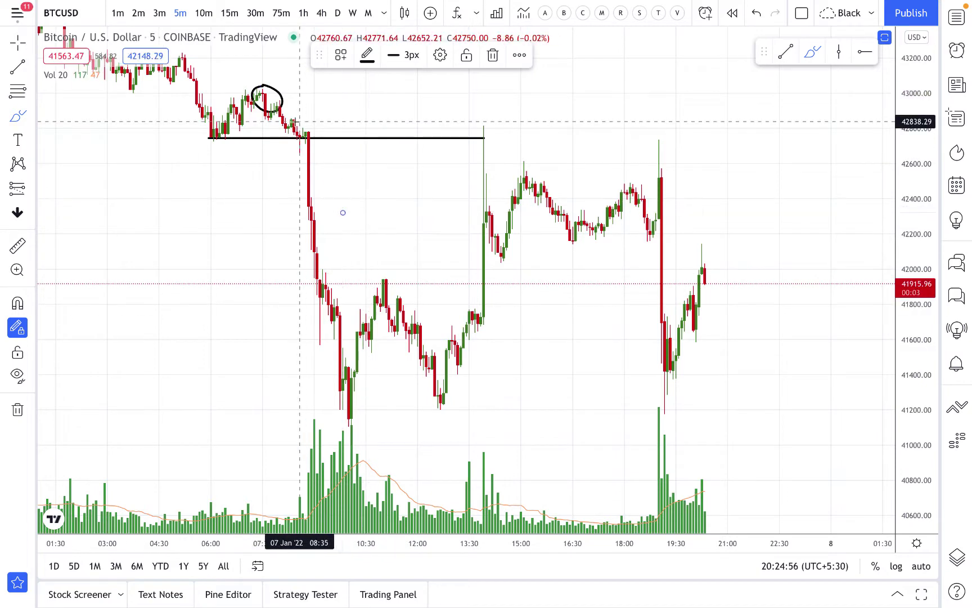
Trace the decline, bounce and higher low with the Brush, adding horizontal lines at about 41,220 and 41,960
mouse_move(305, 173)
left_mouse_down()
mouse_move(343, 428)
mouse_move(372, 305)
mouse_move(396, 304)
mouse_move(420, 372)
left_mouse_up()
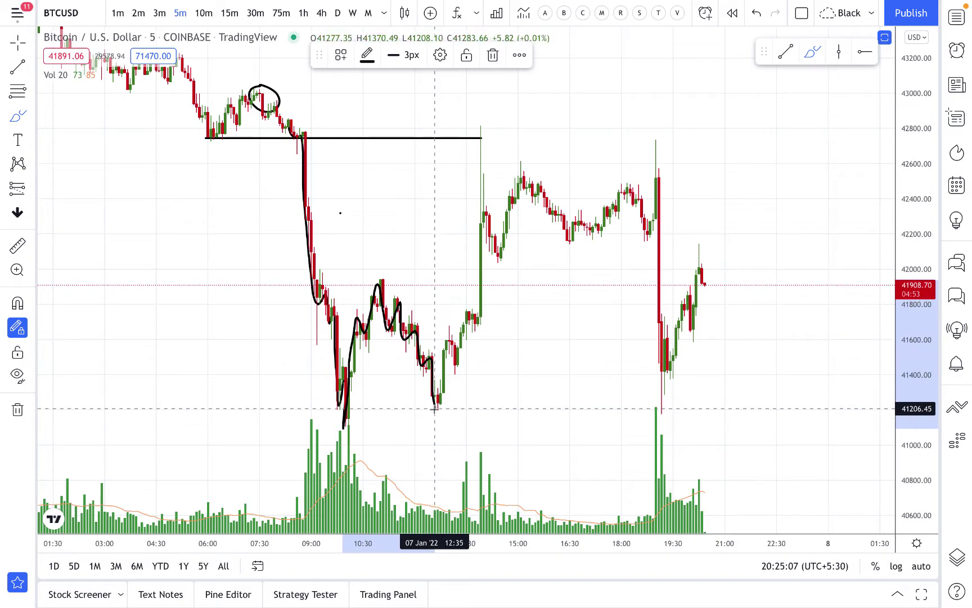
left_click_drag(359, 406, 645, 407)
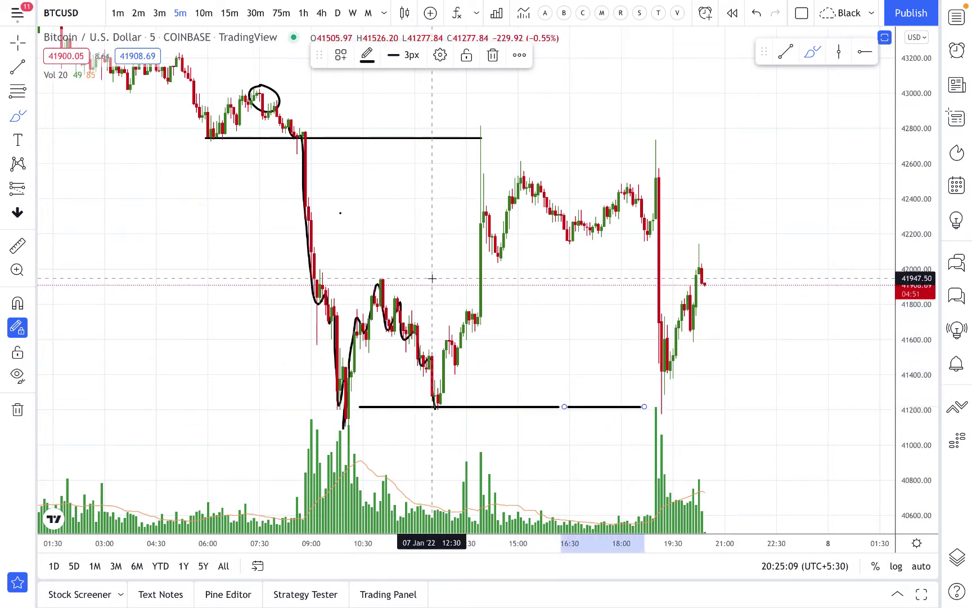
left_click_drag(354, 276, 376, 276)
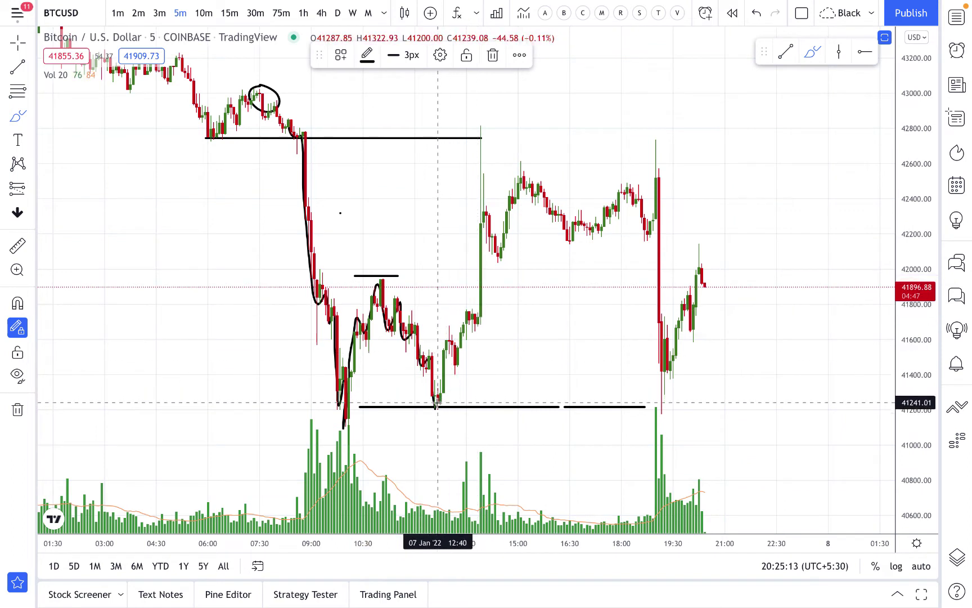
Trace the rally from the higher low near 41,220 to about 42,320 with the Brush and draw an arrow pointing at its strong upward candle
mouse_move(437, 404)
left_mouse_down()
mouse_move(463, 305)
mouse_move(478, 321)
mouse_move(486, 212)
left_mouse_up()
mouse_move(403, 207)
left_mouse_down()
mouse_move(456, 243)
mouse_move(470, 242)
left_mouse_up()
mouse_move(441, 240)
left_mouse_down()
mouse_move(463, 250)
mouse_move(467, 227)
left_mouse_up()
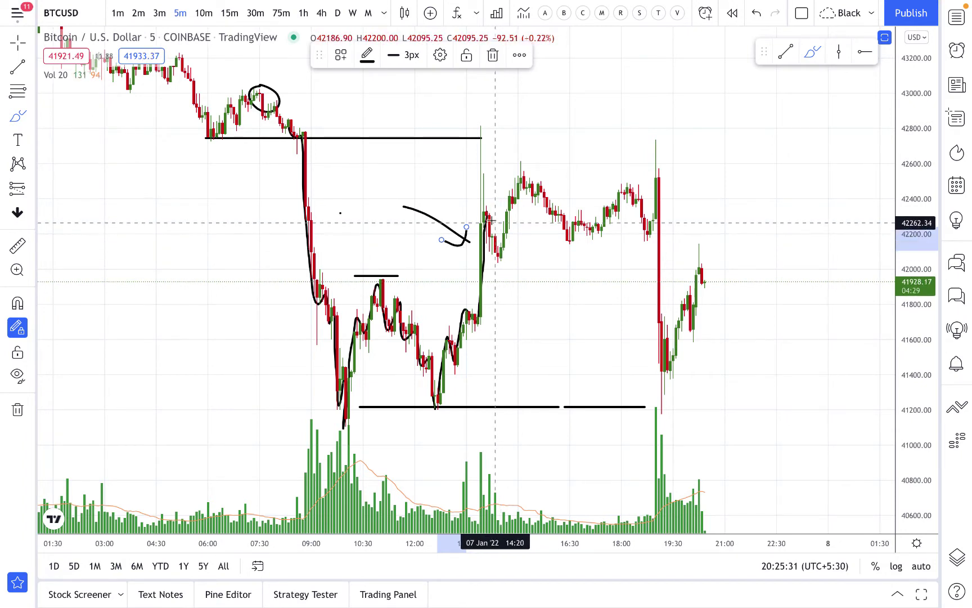
Brush the following swings up to the last lower high, adding short level lines near 42,390 and 42,340 and arrows at the broken level and near 42,040
mouse_move(486, 212)
left_mouse_down()
mouse_move(497, 260)
mouse_move(521, 176)
mouse_move(527, 197)
mouse_move(537, 184)
mouse_move(560, 215)
mouse_move(567, 244)
left_mouse_up()
left_click_drag(526, 201, 570, 201)
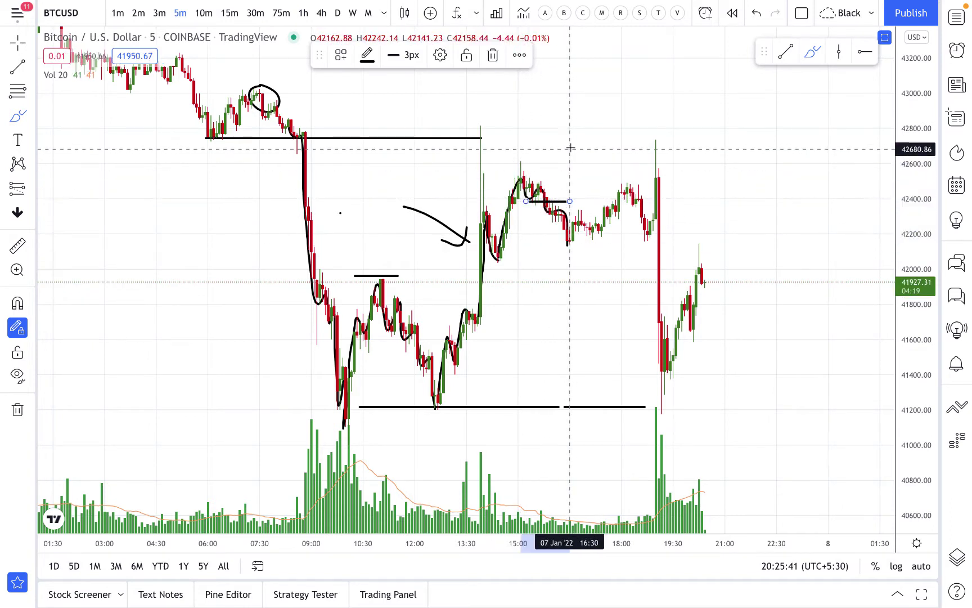
mouse_move(570, 159)
left_mouse_down()
mouse_move(556, 185)
mouse_move(556, 172)
mouse_move(563, 197)
left_mouse_up()
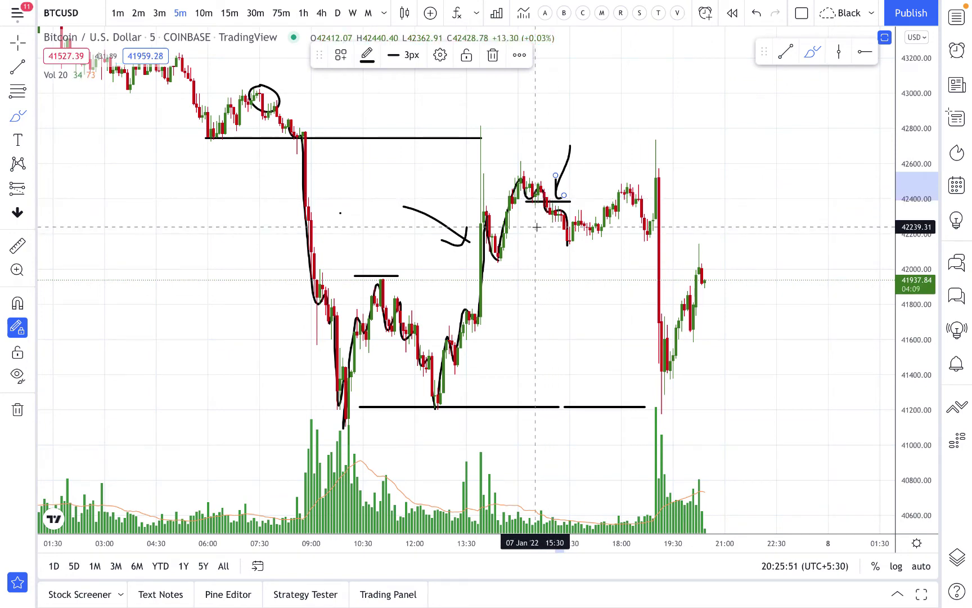
mouse_move(434, 261)
left_mouse_down()
mouse_move(469, 262)
mouse_move(463, 269)
left_mouse_up()
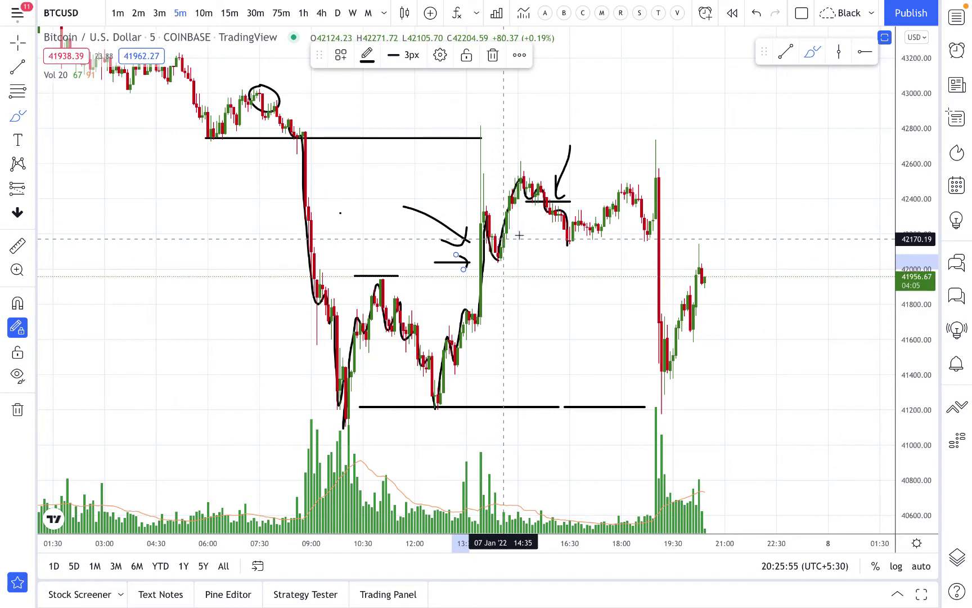
mouse_move(568, 243)
left_mouse_down()
mouse_move(575, 223)
mouse_move(586, 230)
mouse_move(627, 189)
mouse_move(642, 198)
mouse_move(645, 222)
mouse_move(654, 210)
mouse_move(643, 194)
left_mouse_up()
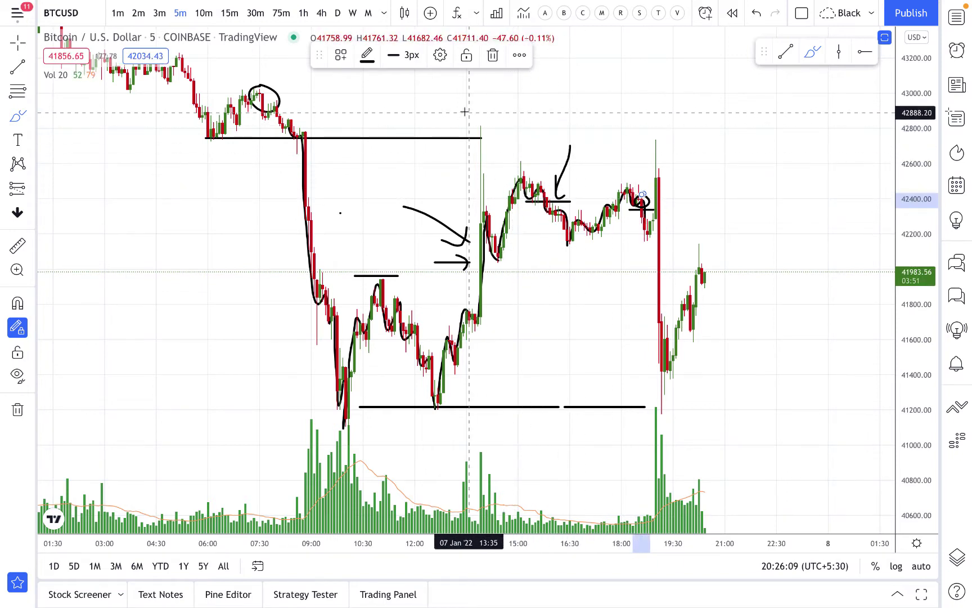
Brush horizontal lines above the successive swing highs at about 42,900 and 42,660, extending the lower one across the final upward wick
left_click_drag(452, 110, 579, 110)
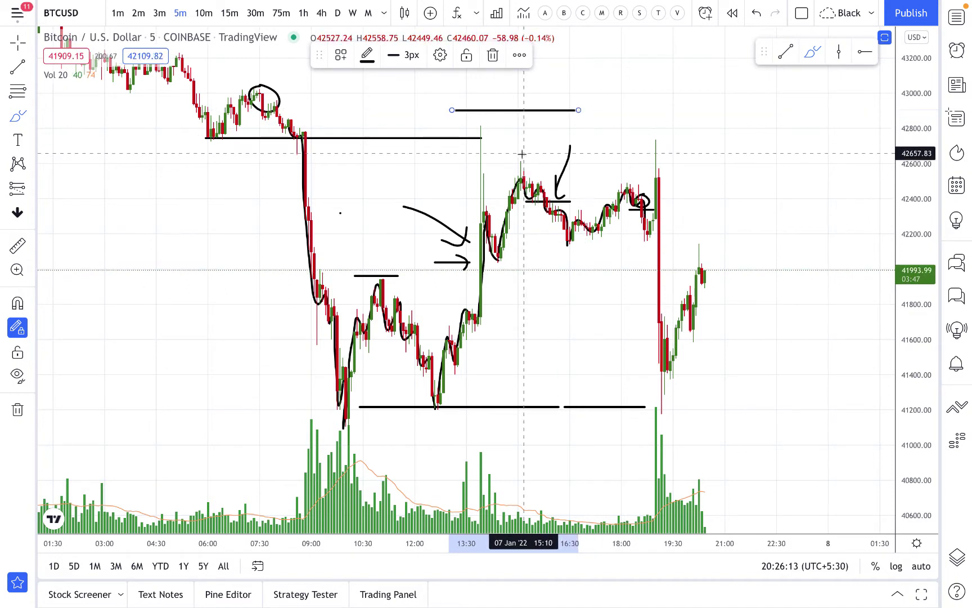
left_click_drag(506, 153, 582, 154)
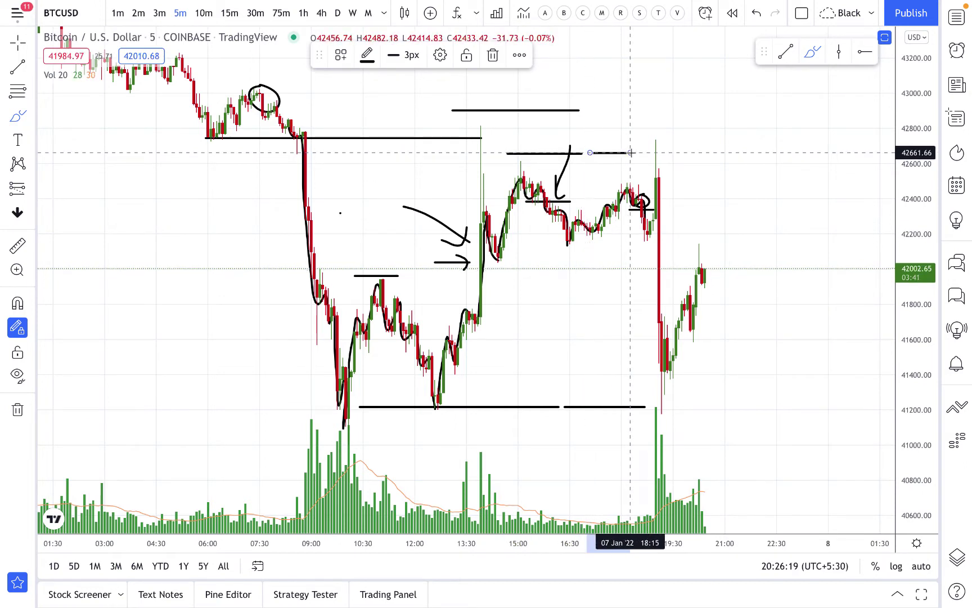
left_click_drag(635, 152, 671, 152)
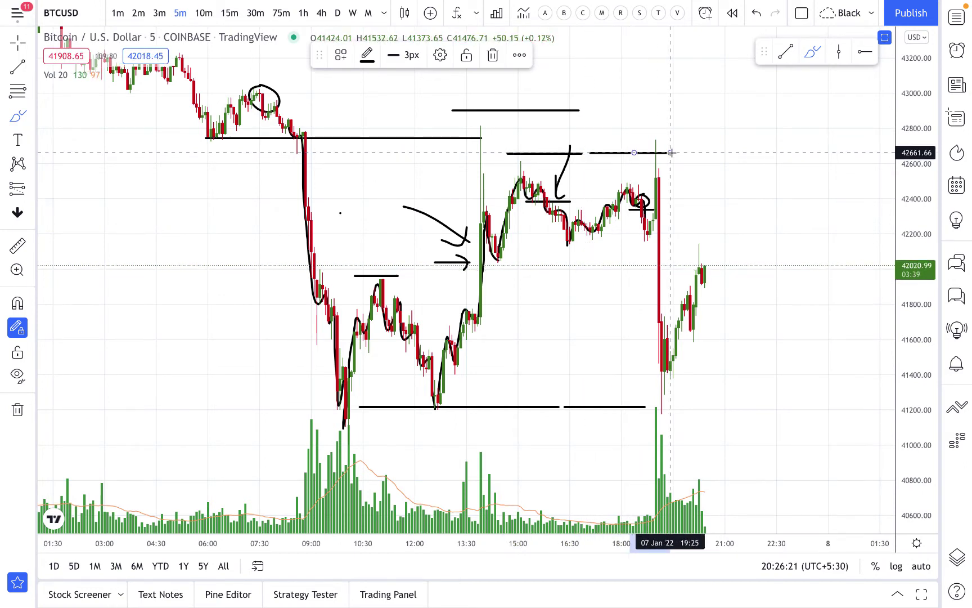
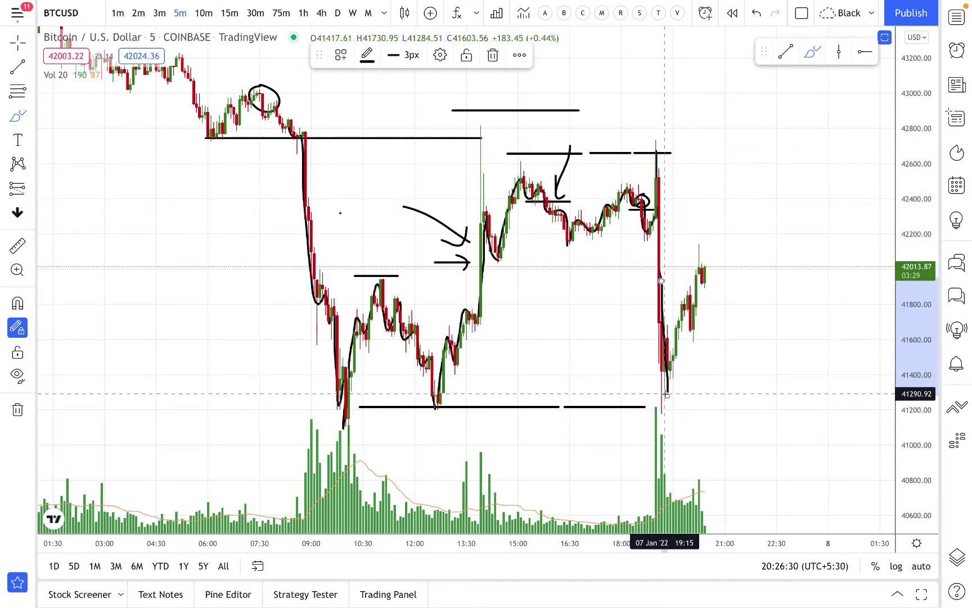
Brush level lines near 41,240 and 42,150, arrows at the sharp falling and rising candles, and a loop around the rising candle's volume bars
left_click_drag(439, 403, 693, 402)
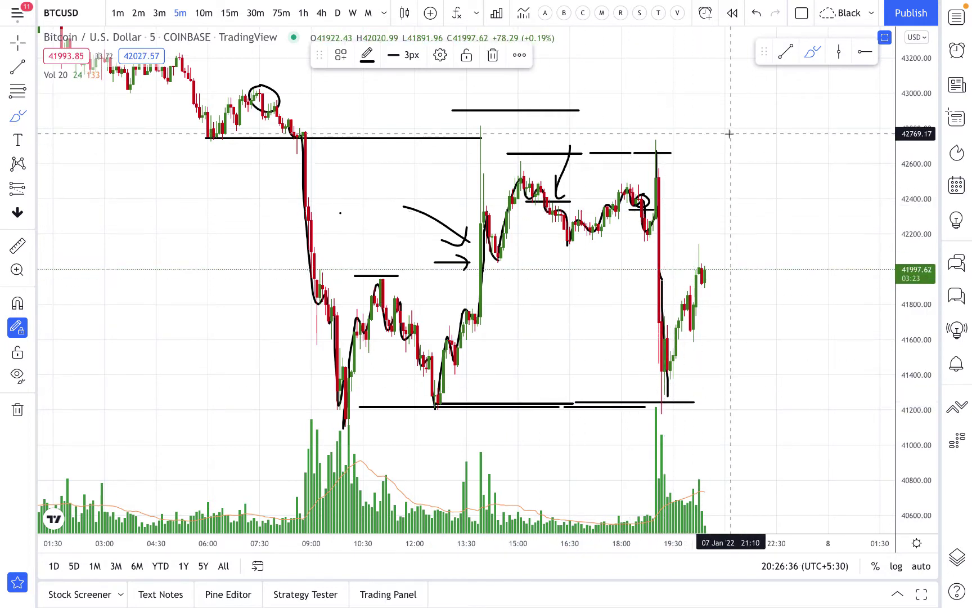
left_click_drag(729, 137, 665, 210)
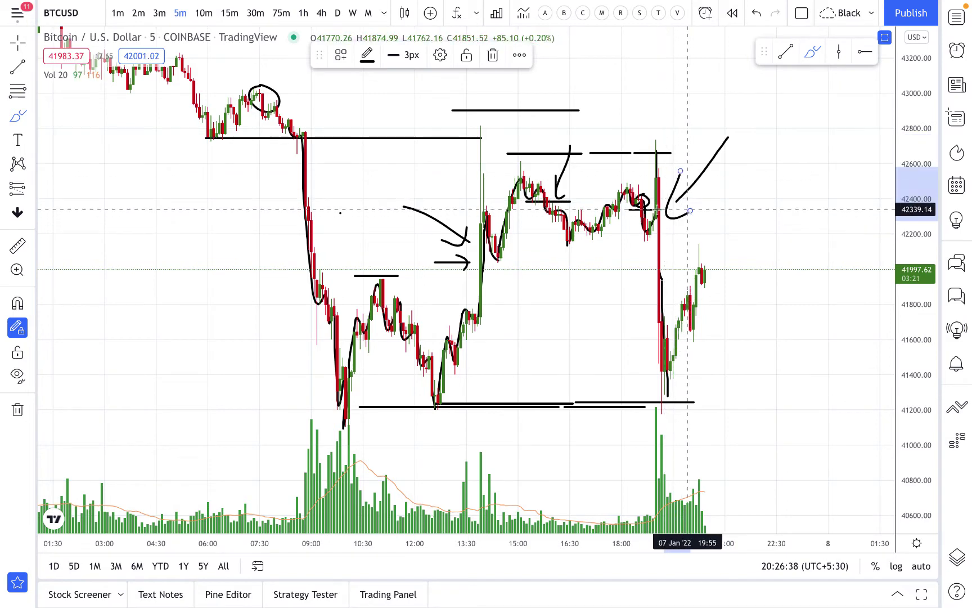
mouse_move(496, 277)
left_mouse_down()
mouse_move(528, 277)
mouse_move(489, 277)
left_mouse_up()
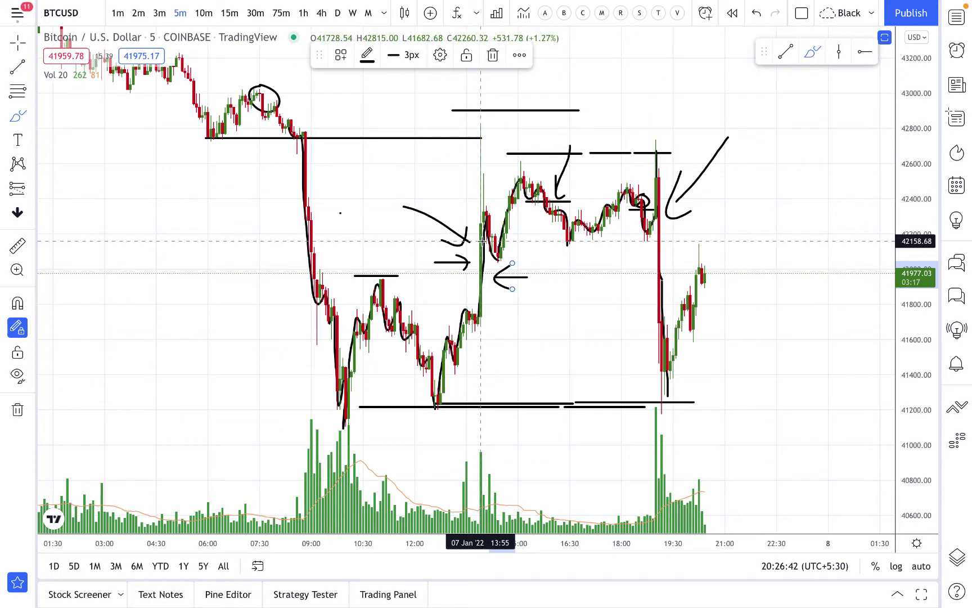
mouse_move(495, 436)
left_mouse_down()
mouse_move(509, 450)
mouse_move(478, 449)
mouse_move(497, 456)
left_mouse_up()
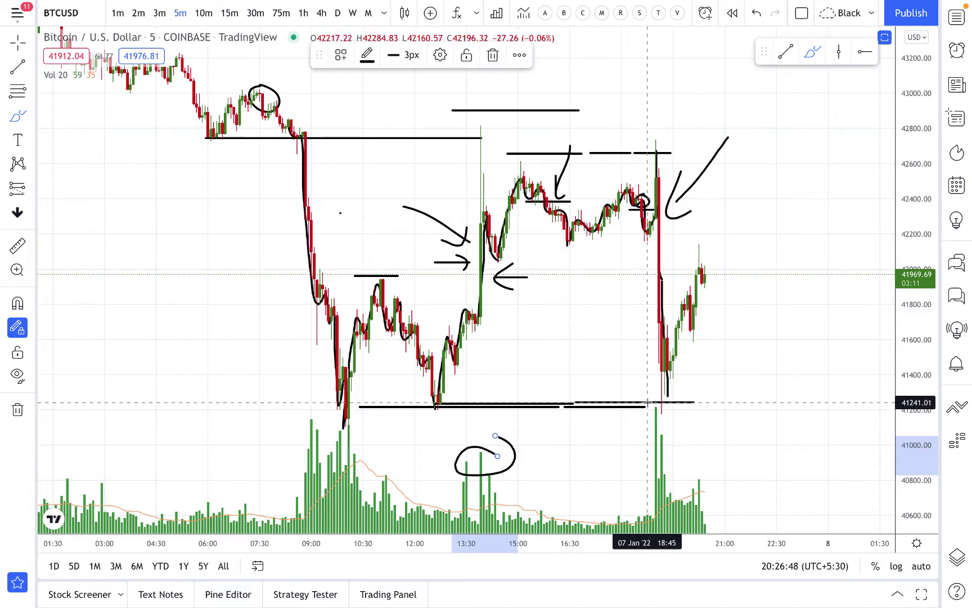
scroll(750, 256, "up", 3)
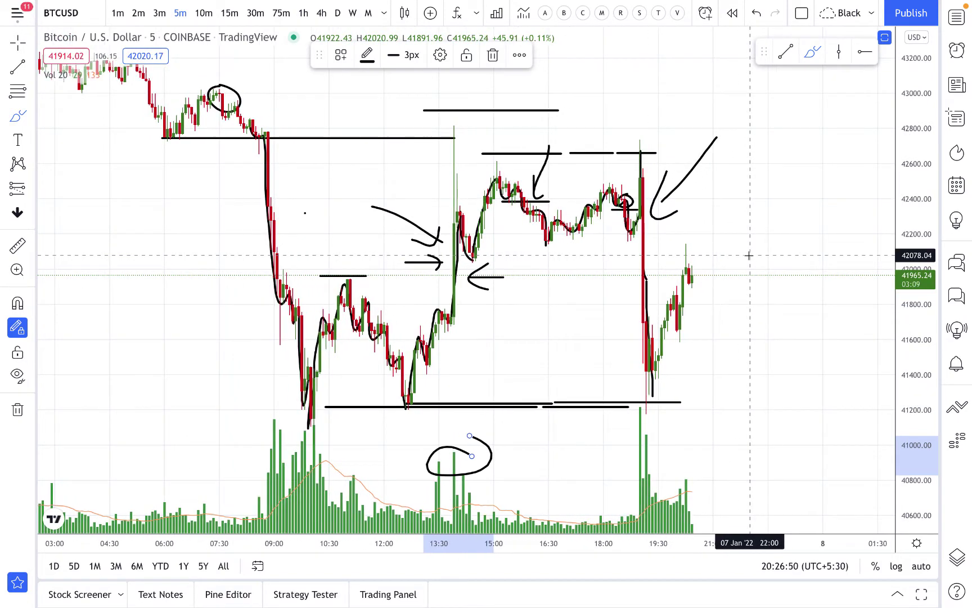
left_click_drag(547, 242, 689, 242)
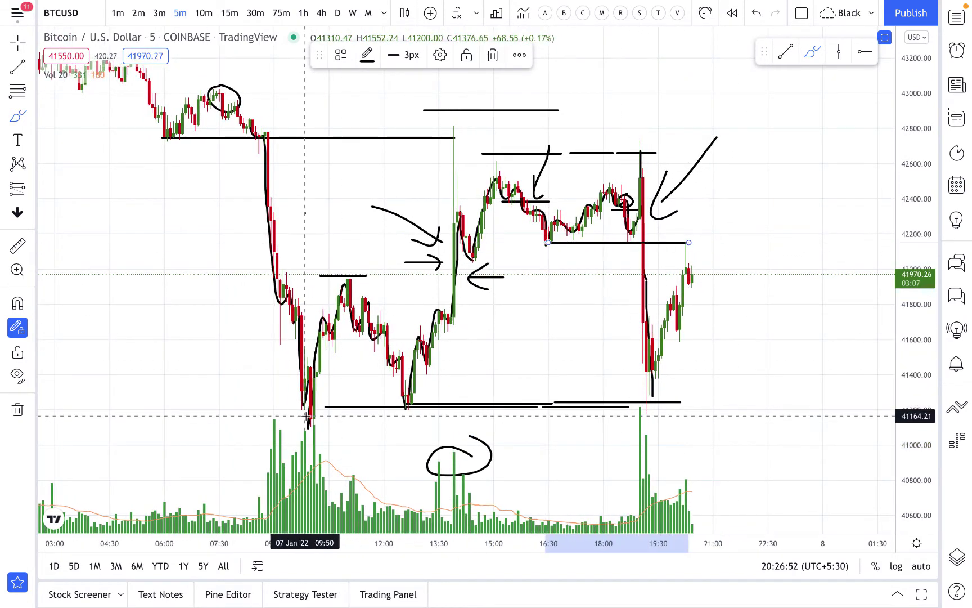
Recolour the Brush blue and trace the major swings from the low near 41,170 through both highs down to the last low
left_click_drag(306, 417, 305, 416)
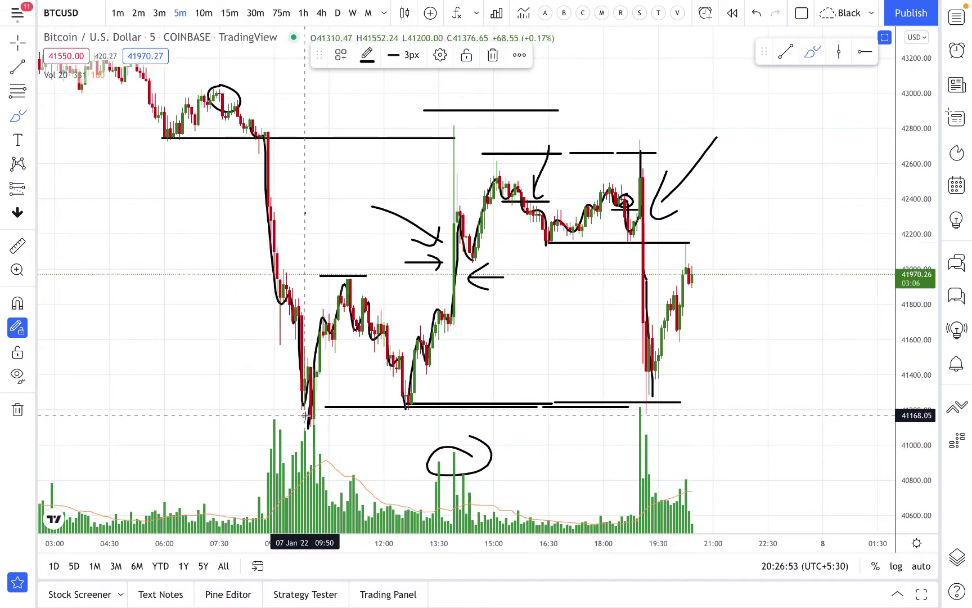
left_click(367, 56)
left_click(460, 100)
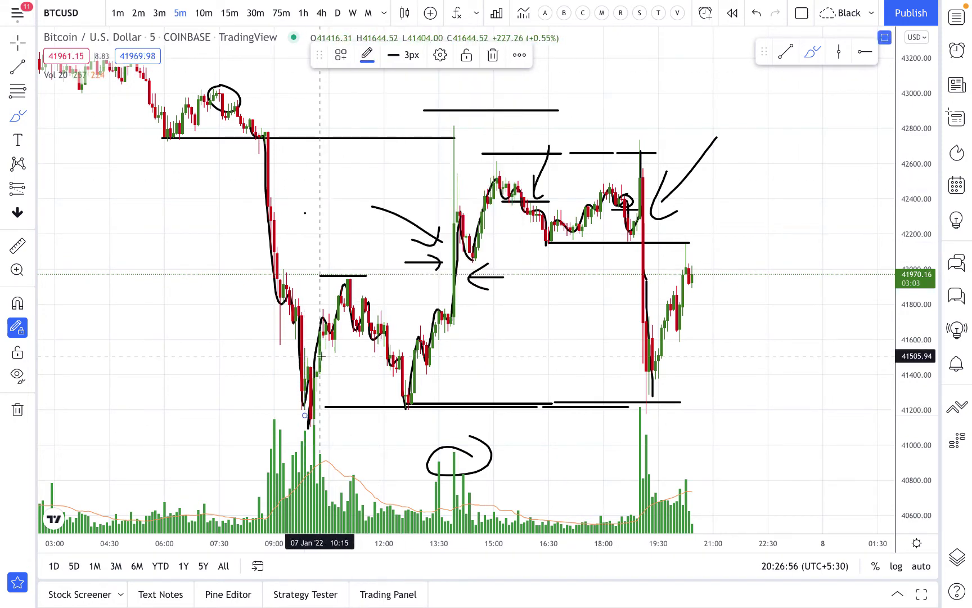
mouse_move(304, 417)
left_mouse_down()
mouse_move(351, 281)
mouse_move(398, 388)
mouse_move(411, 389)
mouse_move(495, 201)
mouse_move(518, 200)
mouse_move(547, 243)
mouse_move(631, 172)
left_mouse_up()
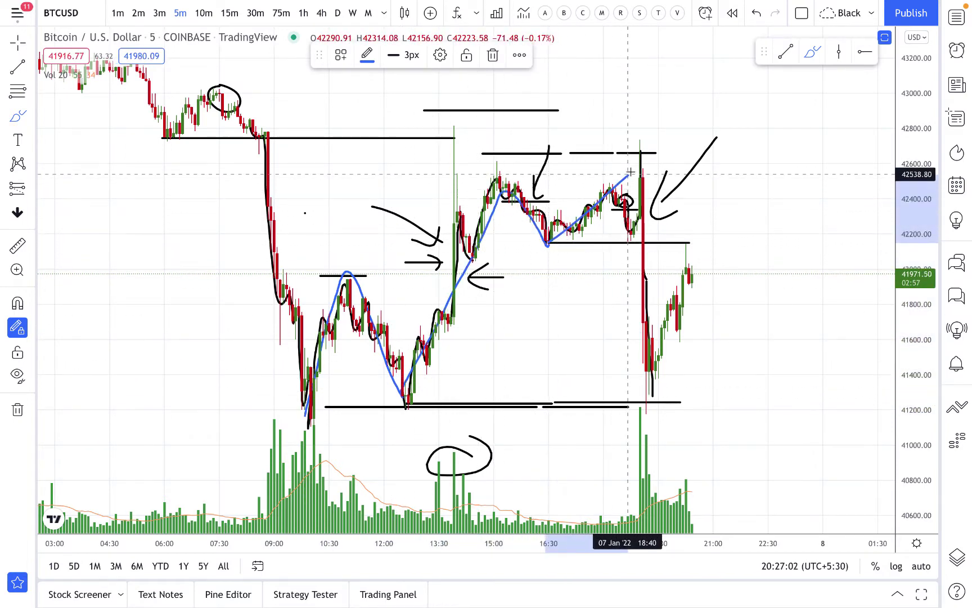
left_click_drag(640, 208, 653, 397)
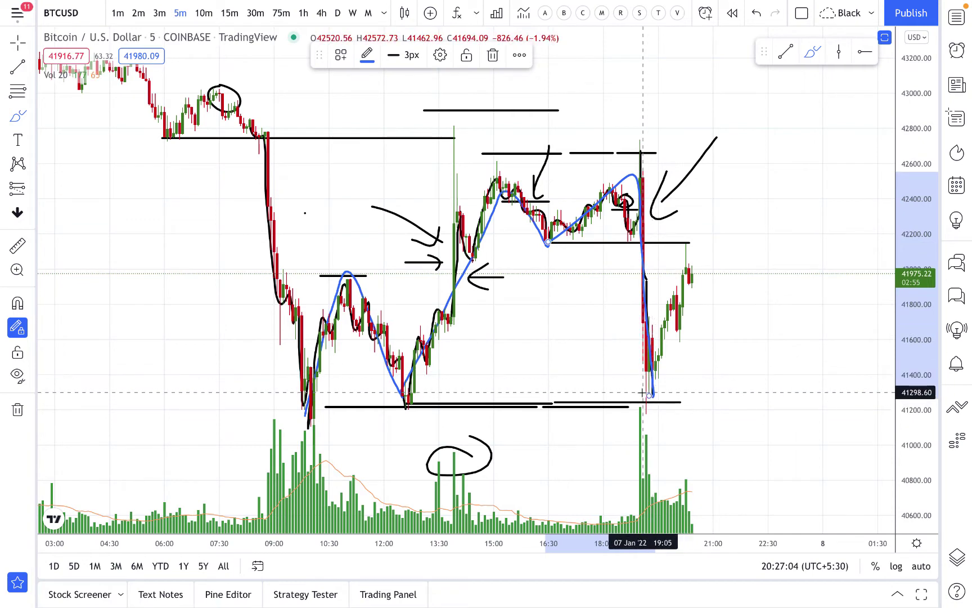
Brush a blue level at about 42,150, trace the rebound and a projected retest, and mark the lower high near 42,070 with a line and arrow
left_click_drag(538, 243, 754, 243)
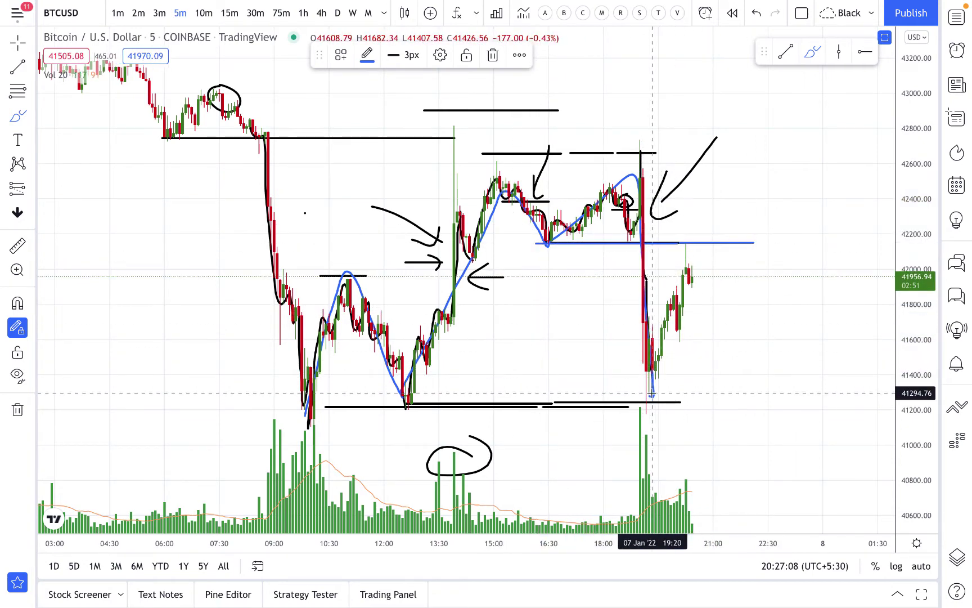
mouse_move(653, 393)
left_mouse_down()
mouse_move(670, 301)
mouse_move(680, 335)
mouse_move(689, 263)
mouse_move(696, 286)
mouse_move(681, 318)
mouse_move(684, 250)
mouse_move(694, 280)
mouse_move(714, 237)
left_mouse_up()
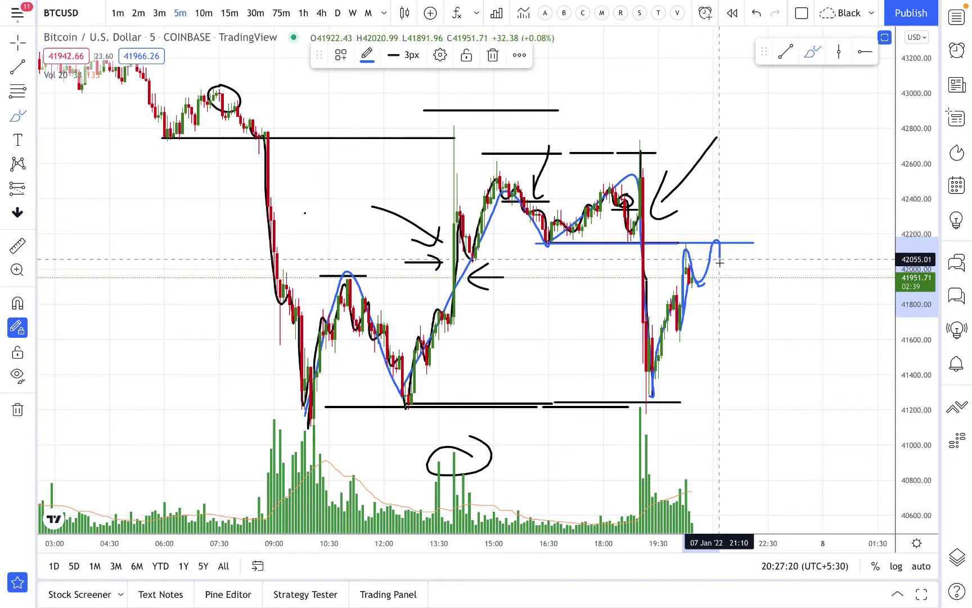
mouse_move(720, 262)
left_mouse_down()
mouse_move(722, 280)
mouse_move(734, 251)
mouse_move(785, 256)
left_mouse_up()
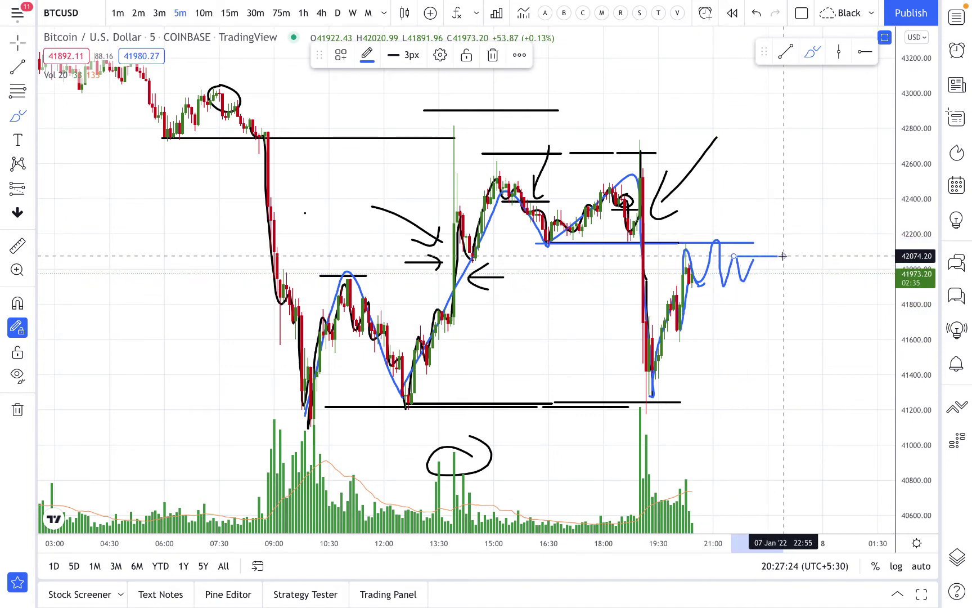
mouse_move(756, 183)
left_mouse_down()
mouse_move(757, 231)
mouse_move(772, 201)
left_mouse_up()
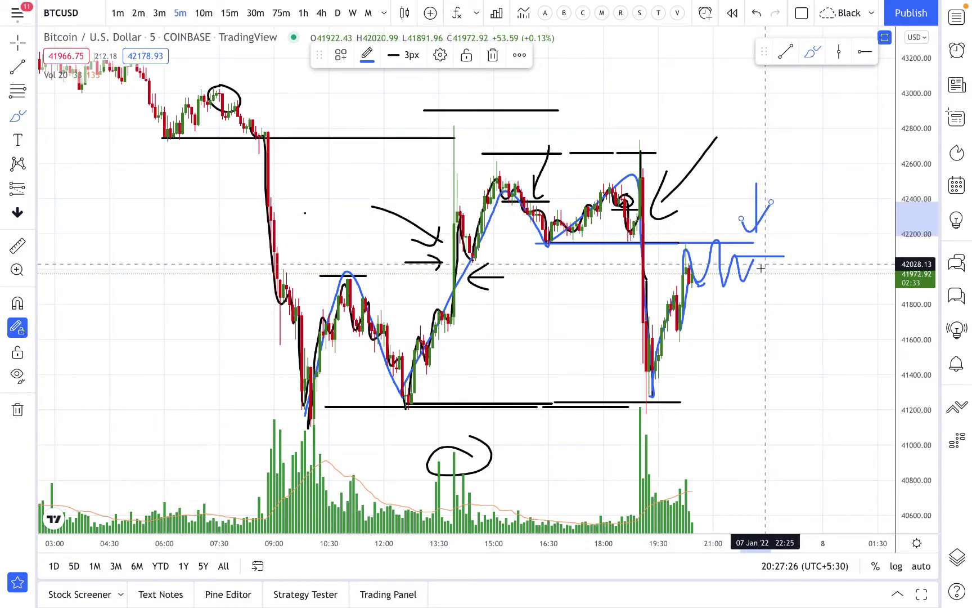
Project a stepped decline to about 40,760 with the Brush and draw blue support lines near 41,230 along the earlier lows
mouse_move(757, 261)
left_mouse_down()
mouse_move(766, 326)
mouse_move(795, 332)
mouse_move(805, 377)
mouse_move(818, 355)
mouse_move(893, 487)
left_mouse_up()
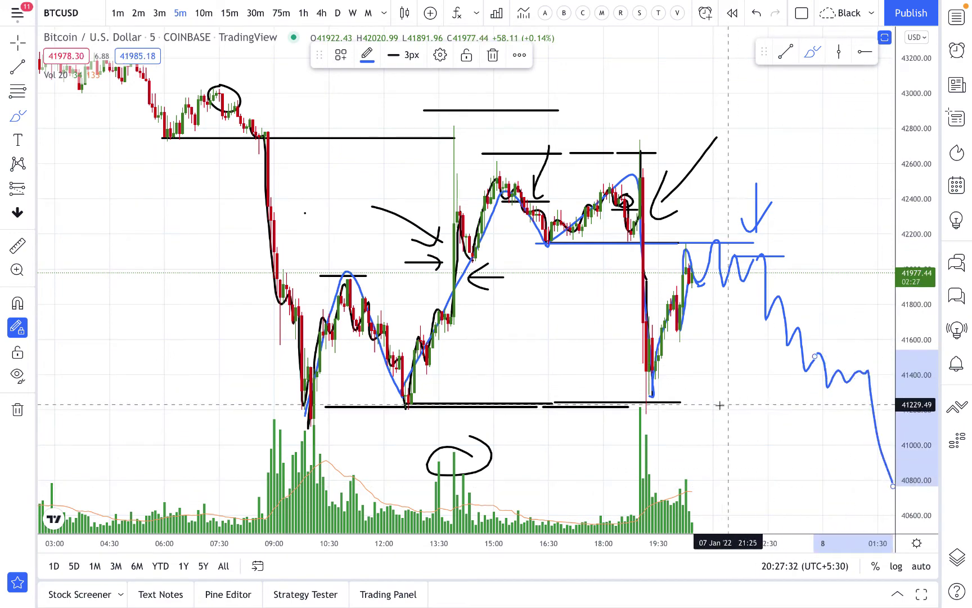
key("alt+j")
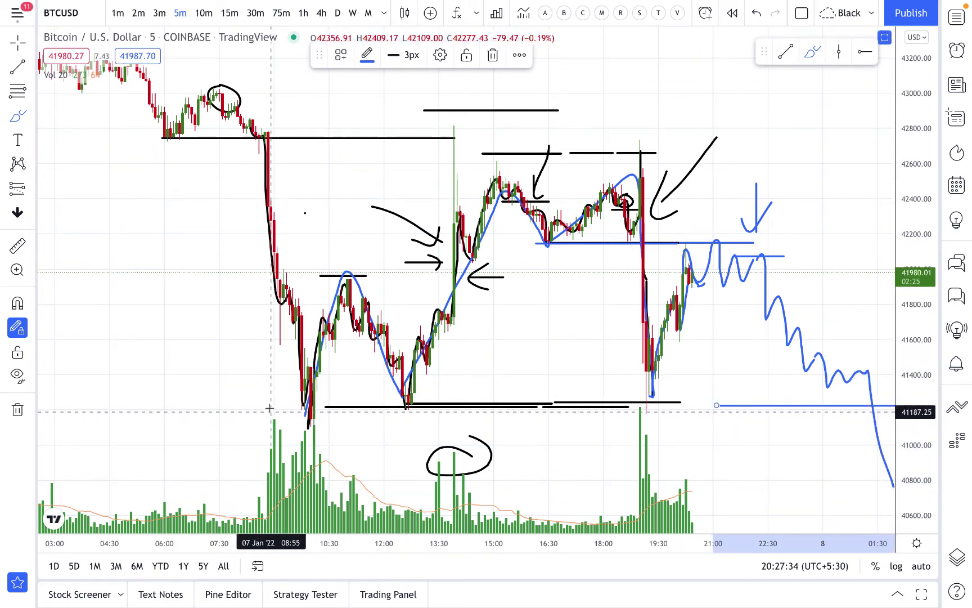
left_click_drag(271, 407, 640, 402)
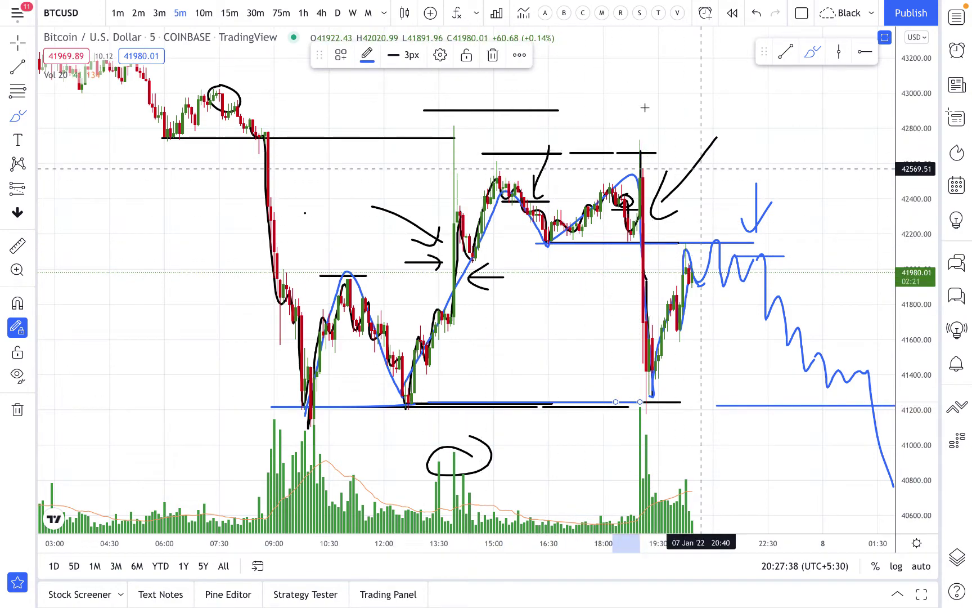
Remove all drawings from the chart
scroll(558, 225, "down", 1)
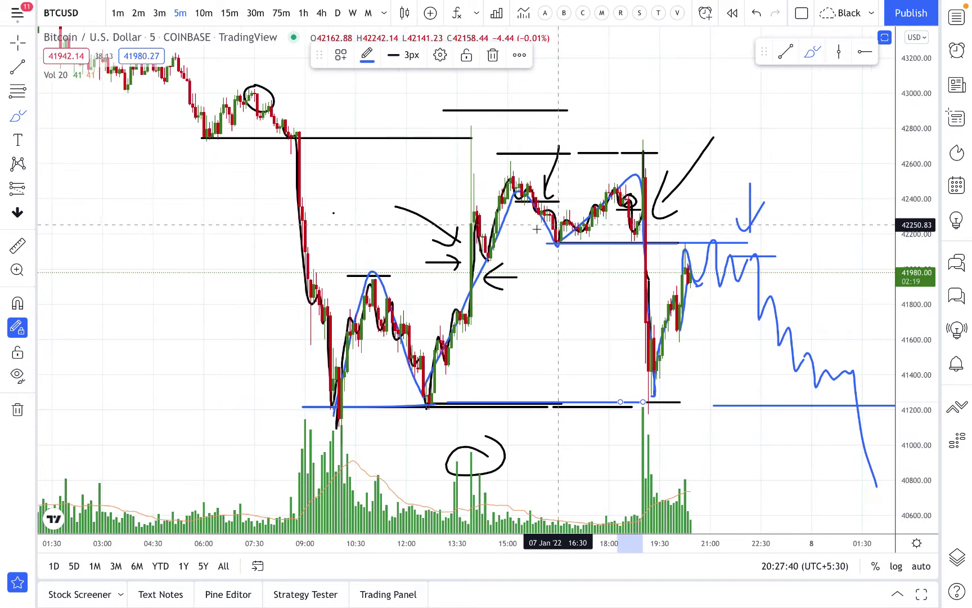
left_click(18, 410)
scroll(332, 278, "left", 3)
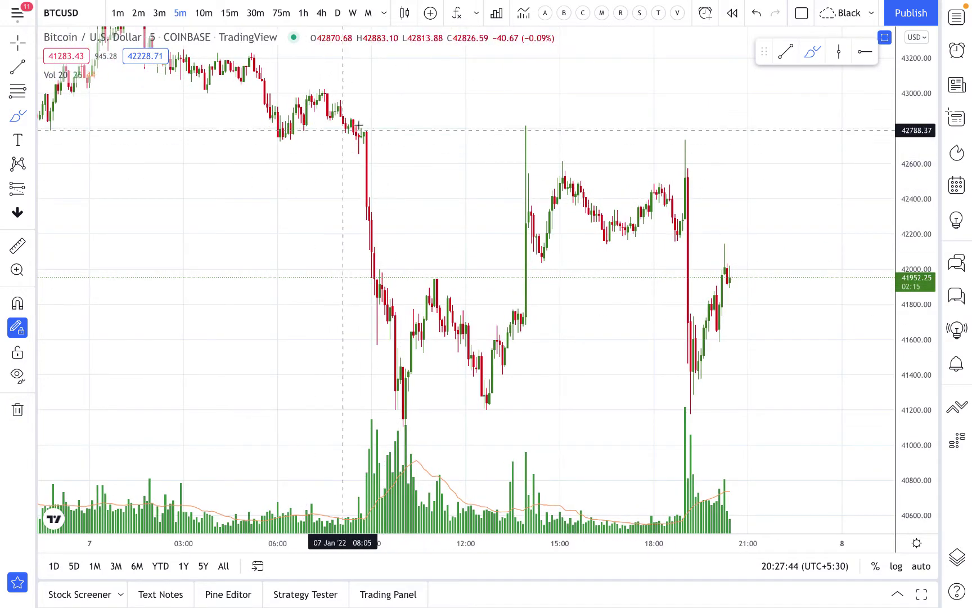
Trace the main decline from about 42,950 to 41,145 with the Brush, adding short level lines near 41,120 and 42,800
left_click_drag(324, 103, 419, 419)
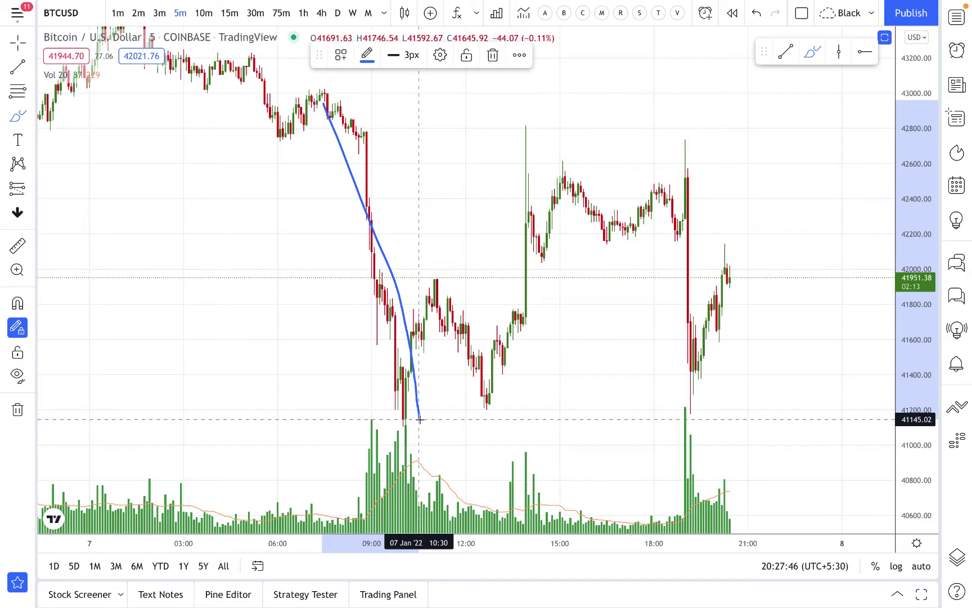
left_click_drag(361, 424, 444, 423)
left_click_drag(291, 129, 316, 129)
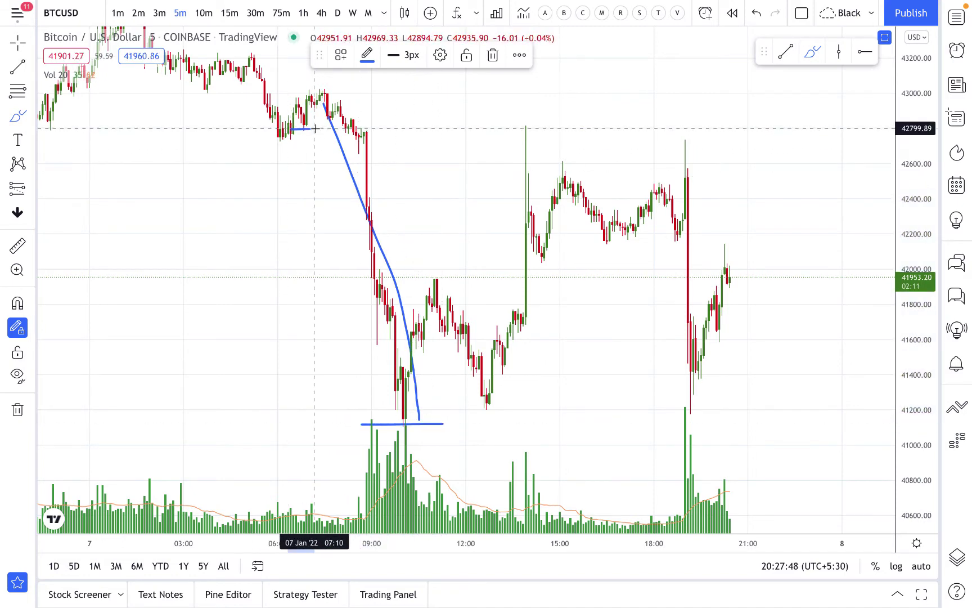
Brush the earlier steep decline into 6 January from about 45,900 to 42,500
scroll(316, 132, "down", 1)
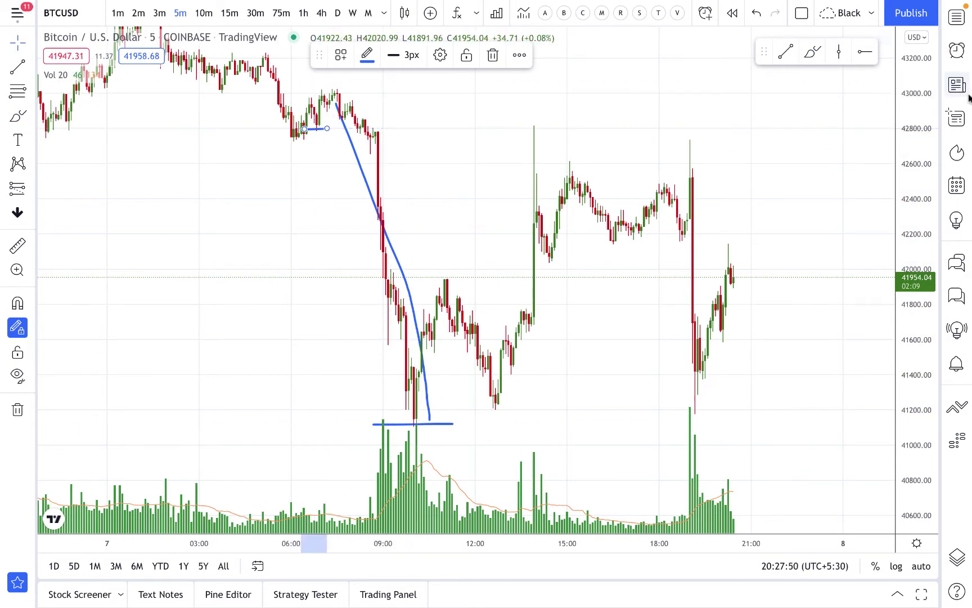
left_click_drag(909, 102, 910, 358)
scroll(679, 207, "down", 6)
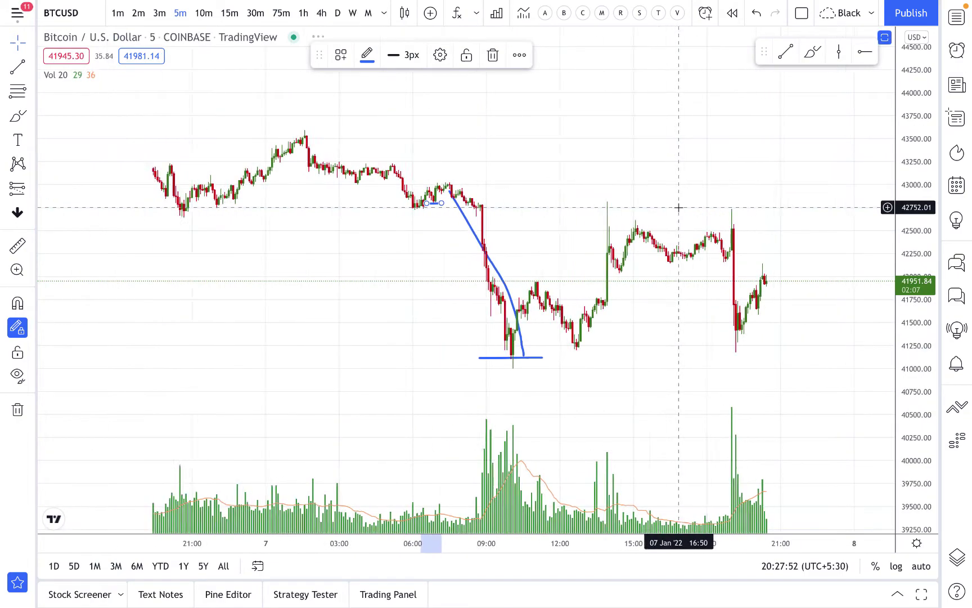
scroll(679, 208, "down", 5)
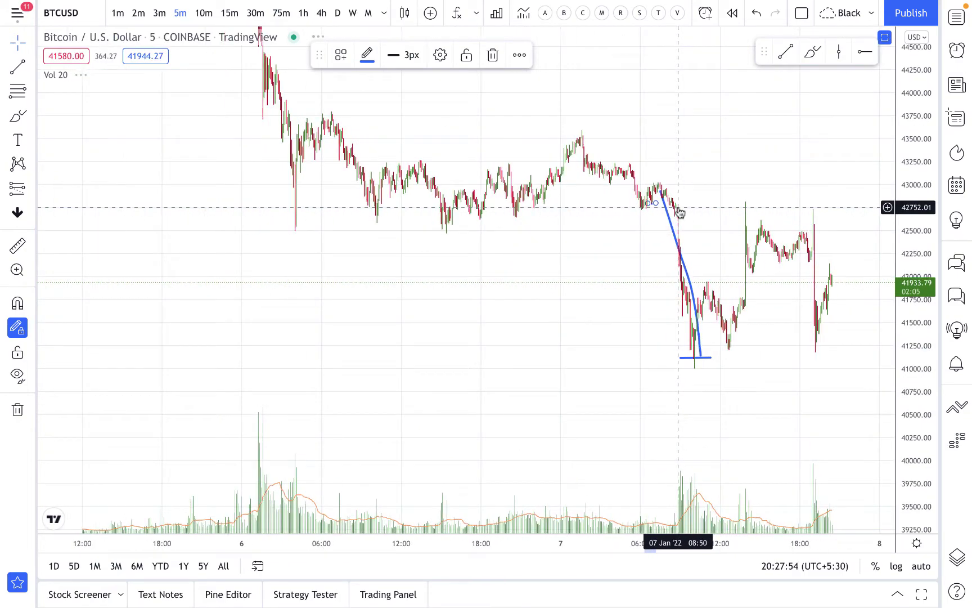
left_click_drag(506, 305, 587, 454)
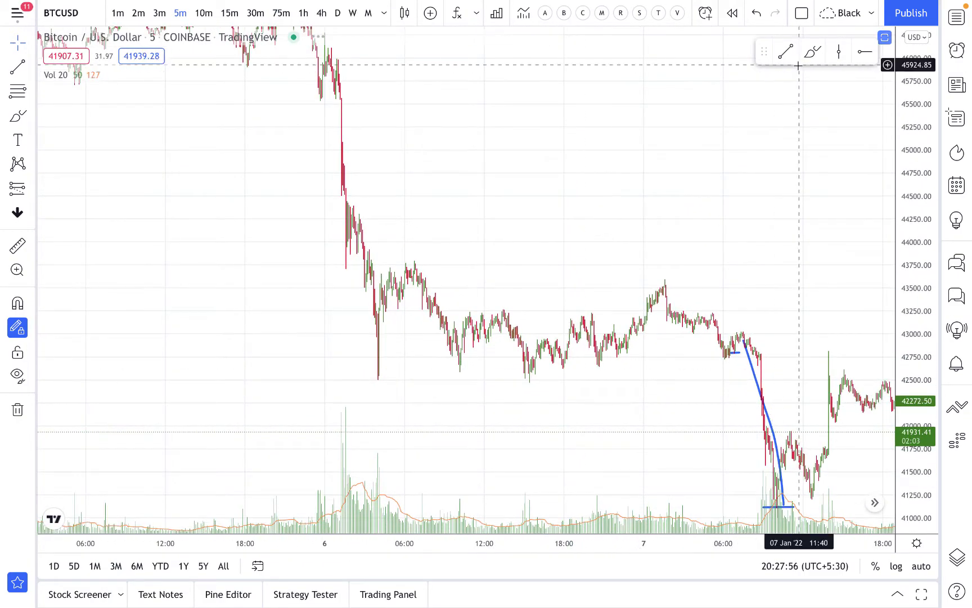
left_click(812, 52)
left_click_drag(314, 151, 379, 381)
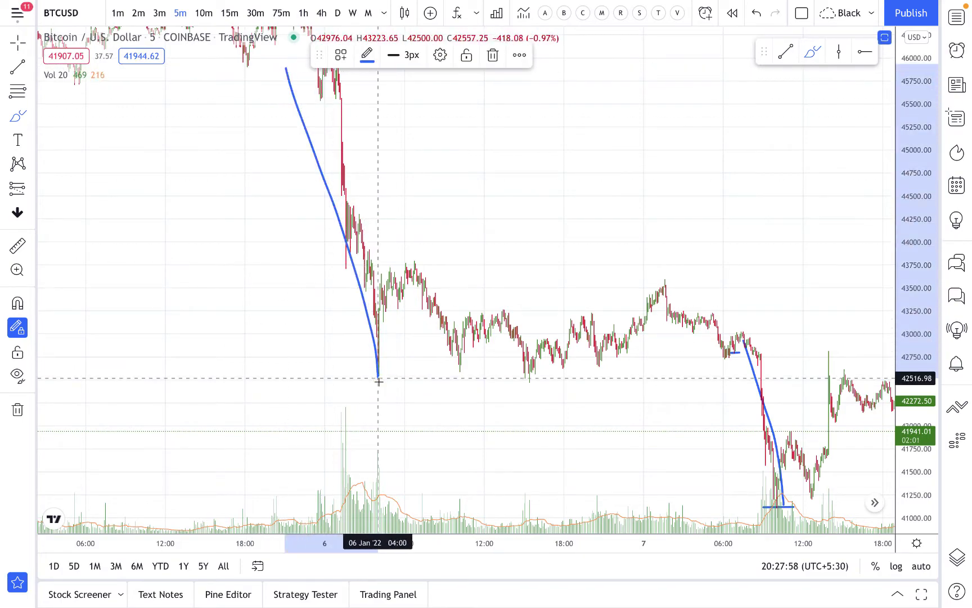
Remove the blue strokes and rescale the chart to the 7 January price action
scroll(649, 185, "up", 5)
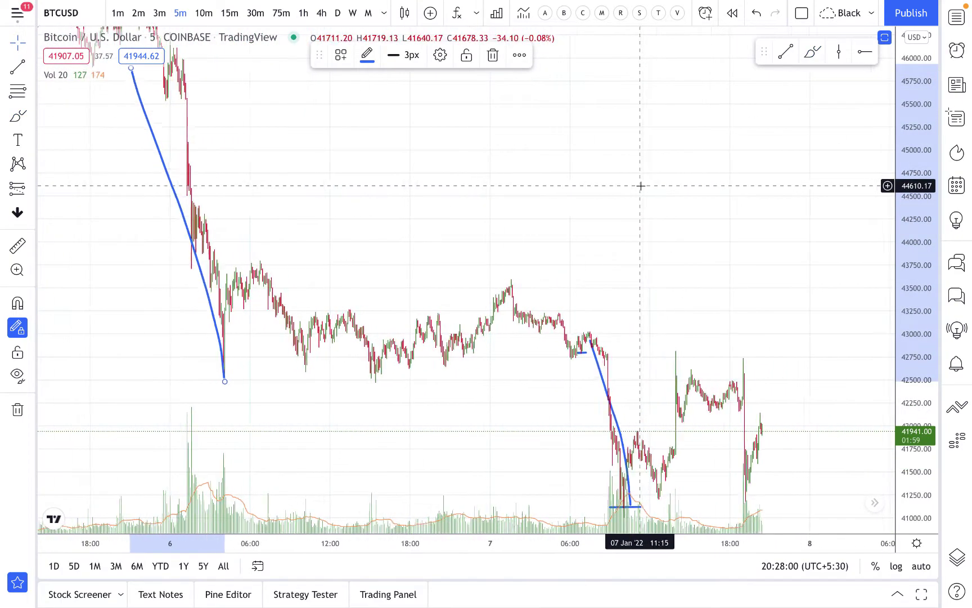
scroll(641, 185, "up", 2)
left_click_drag(504, 259, 563, 125)
scroll(573, 102, "down", 1)
scroll(573, 101, "up", 2)
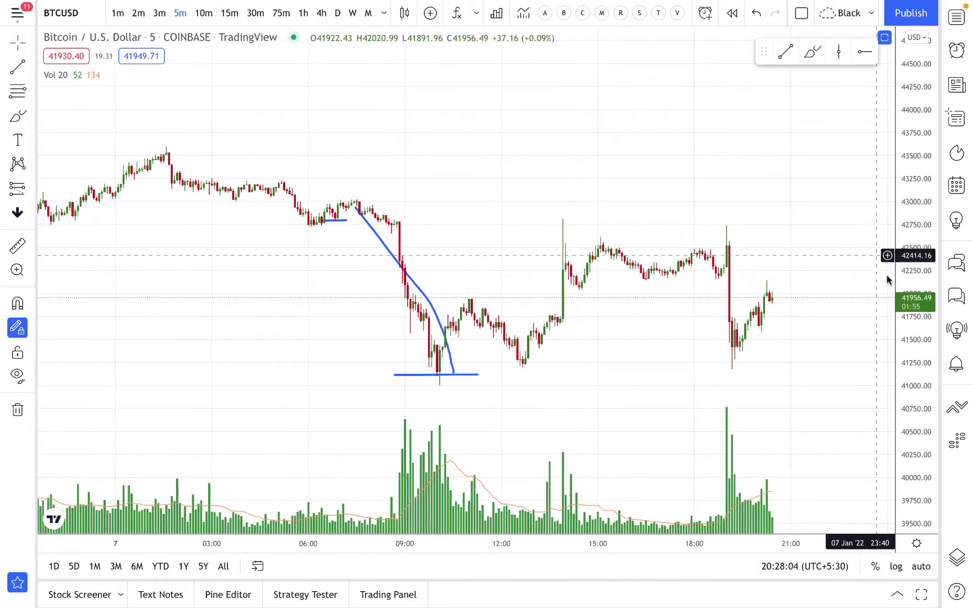
left_click_drag(887, 276, 888, 107)
scroll(888, 107, "down", 1)
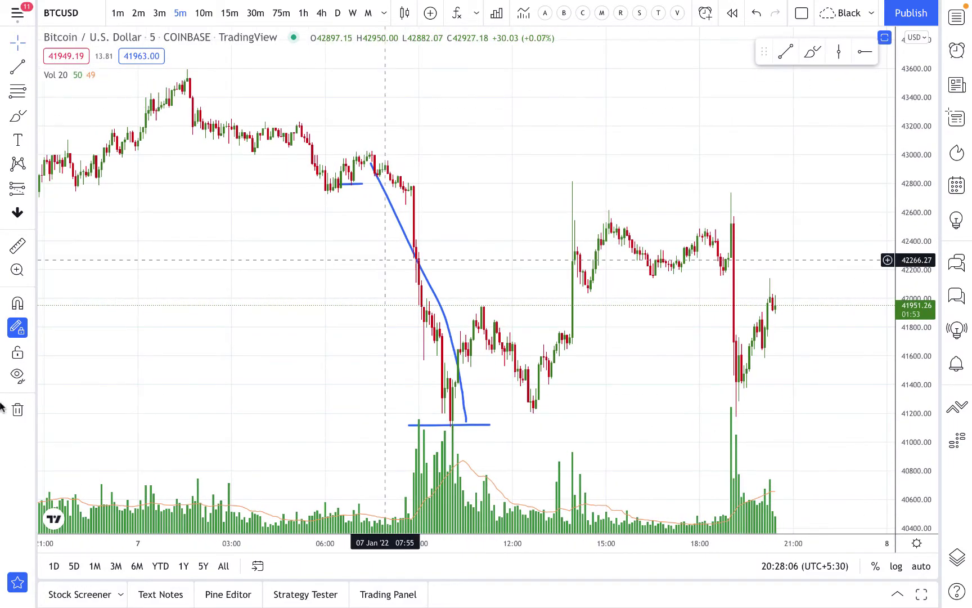
left_click(812, 52)
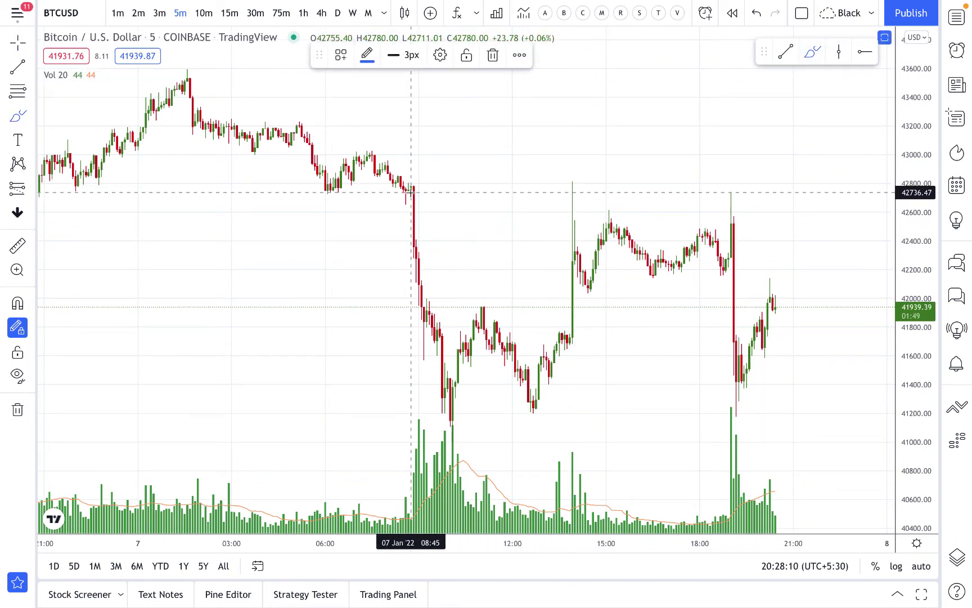
left_click_drag(412, 192, 435, 331)
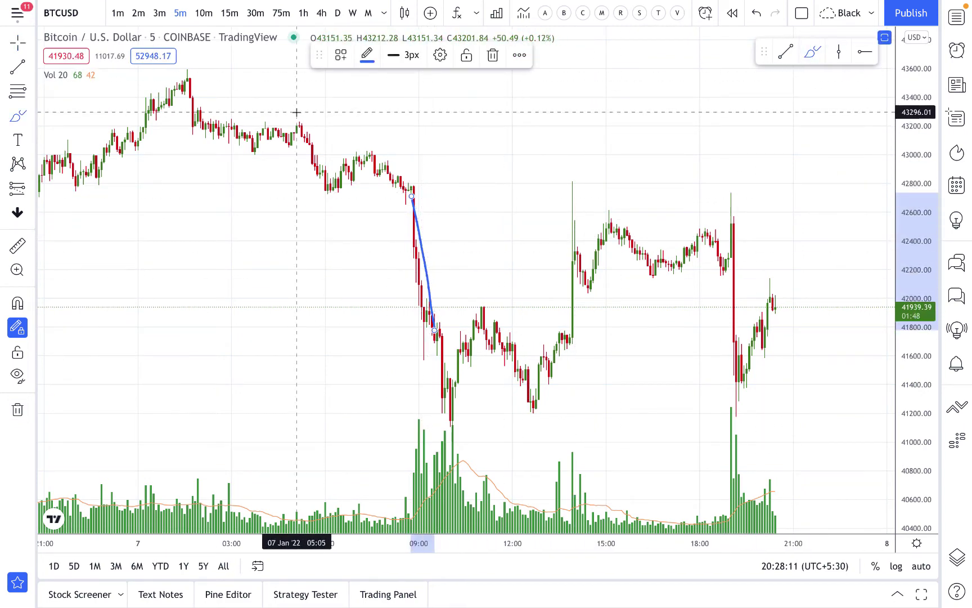
left_click(17, 409)
Switch the chart to the 15-minute timeframe and brush the 7 January decline from about 43,180 to 41,100 and the rebound to 42,450
left_click(229, 13)
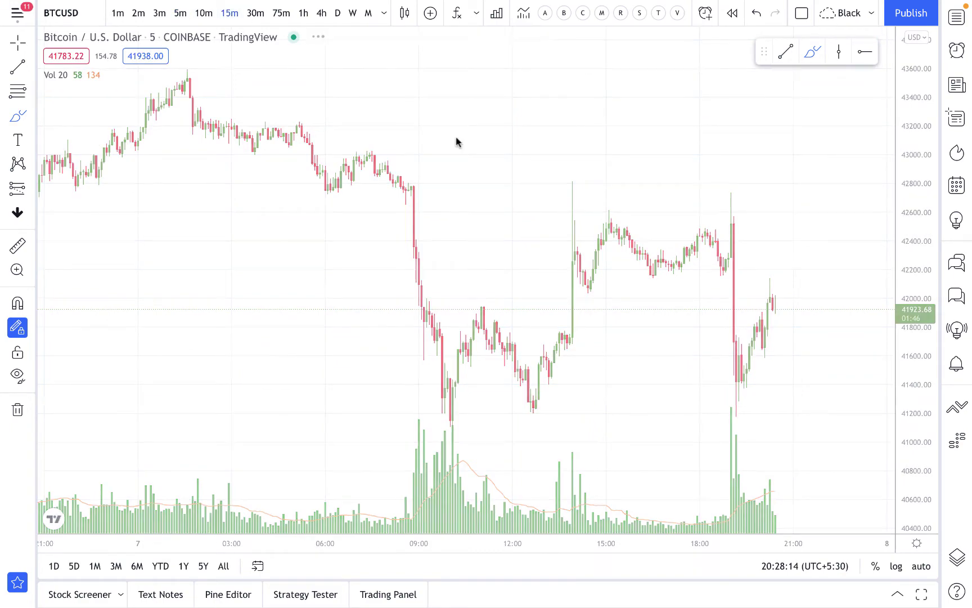
scroll(456, 140, "up", 1)
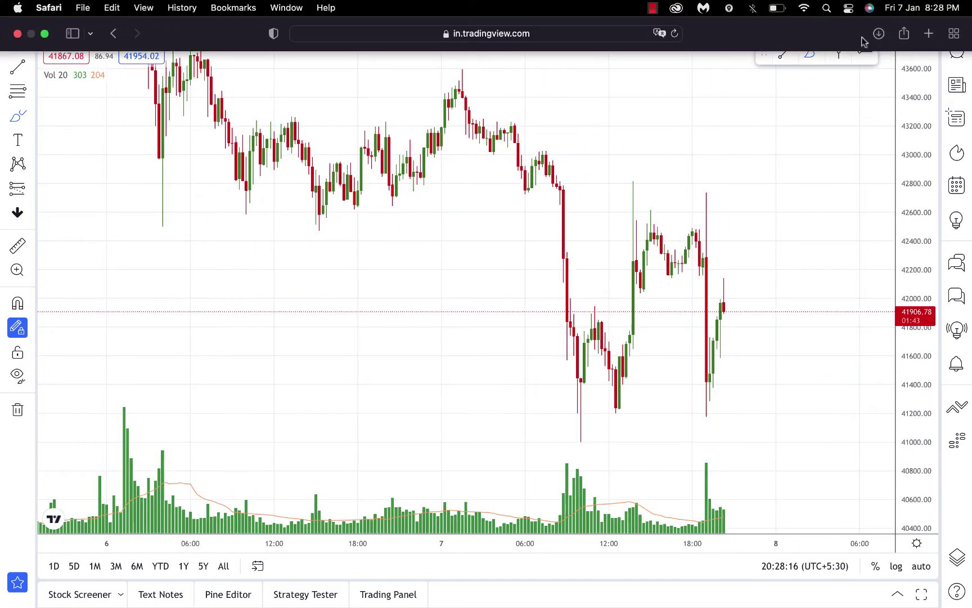
mouse_move(507, 136)
left_mouse_down()
mouse_move(516, 201)
mouse_move(542, 163)
mouse_move(550, 170)
mouse_move(580, 430)
mouse_move(595, 323)
left_mouse_up()
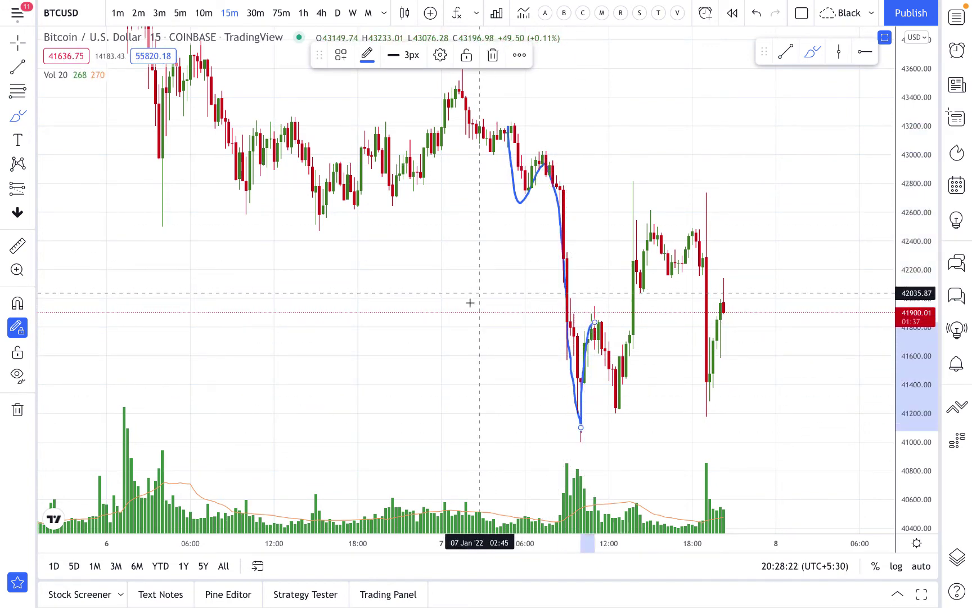
mouse_move(464, 307)
left_mouse_down()
mouse_move(541, 297)
mouse_move(536, 289)
mouse_move(539, 306)
mouse_move(608, 384)
mouse_move(620, 360)
left_mouse_up()
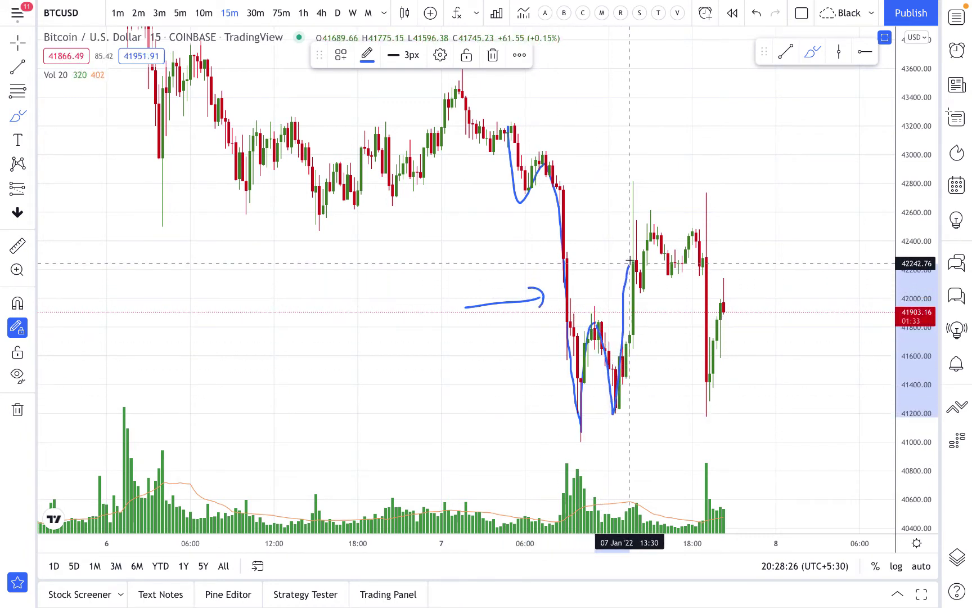
left_click_drag(632, 255, 633, 232)
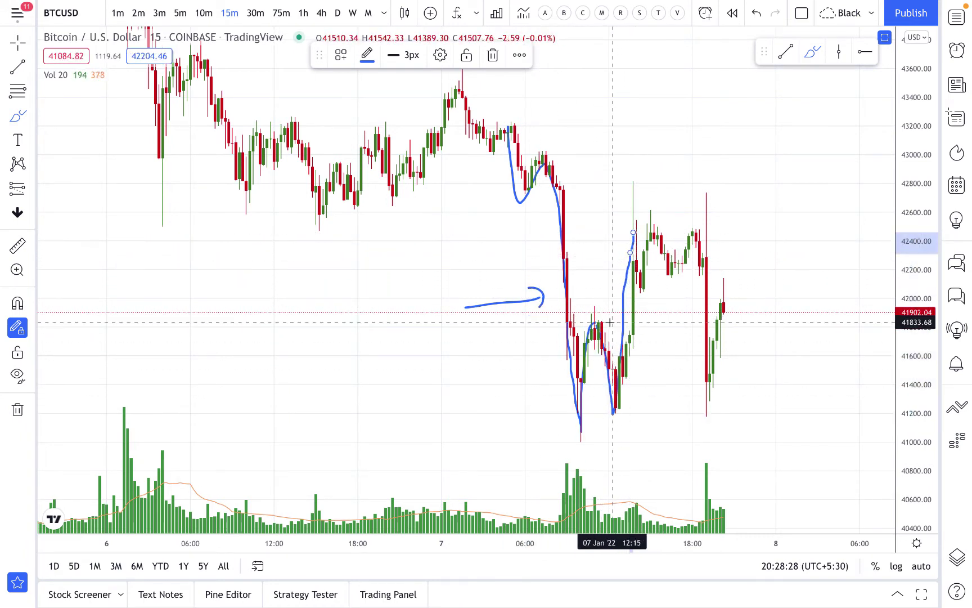
Brush level lines near 41,850 and 42,490, tracing the swings below the upper level and adding arrows that point at both zones
left_click_drag(621, 320, 675, 321)
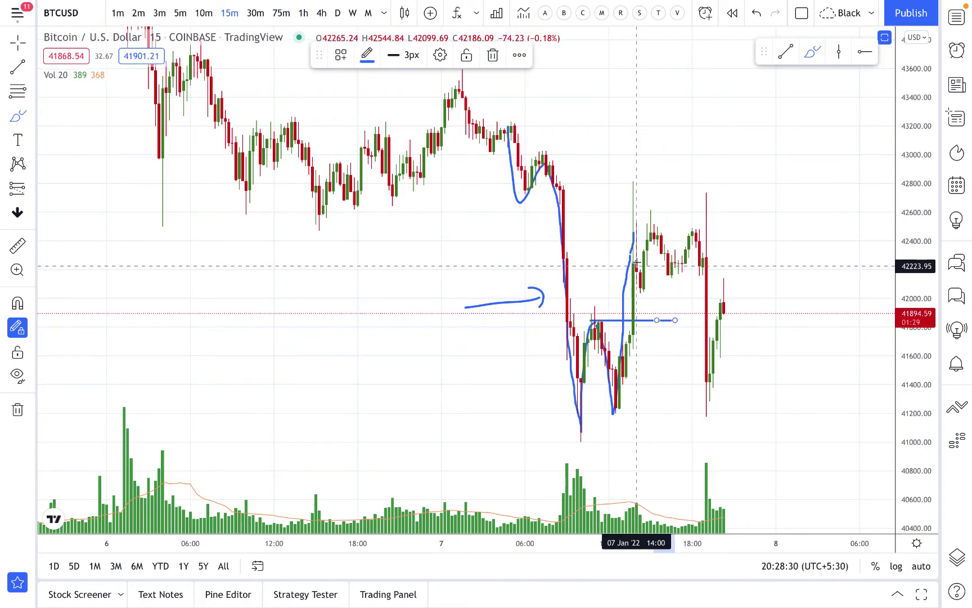
left_click_drag(628, 228, 718, 228)
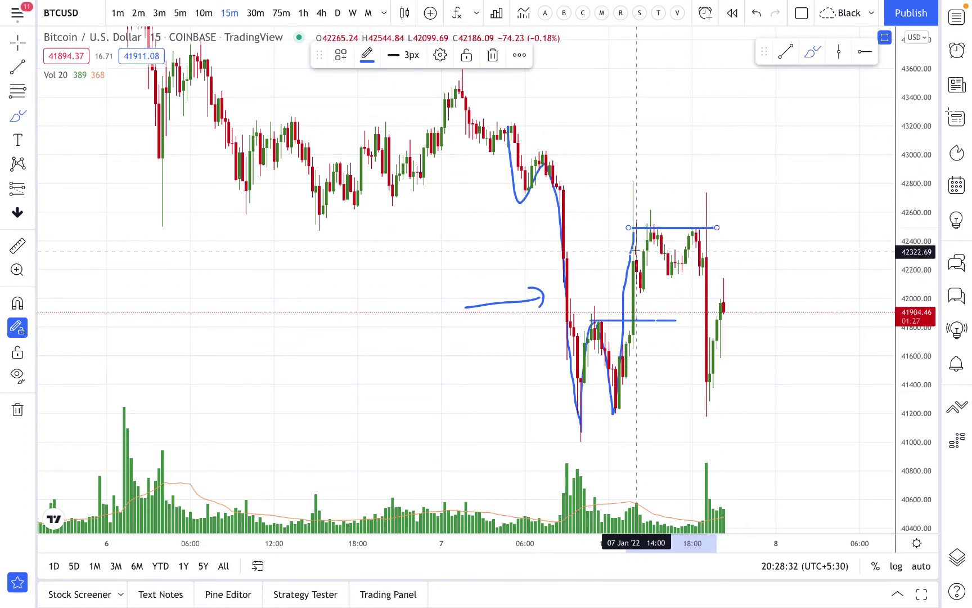
mouse_move(638, 254)
left_mouse_down()
mouse_move(647, 266)
mouse_move(665, 258)
left_mouse_up()
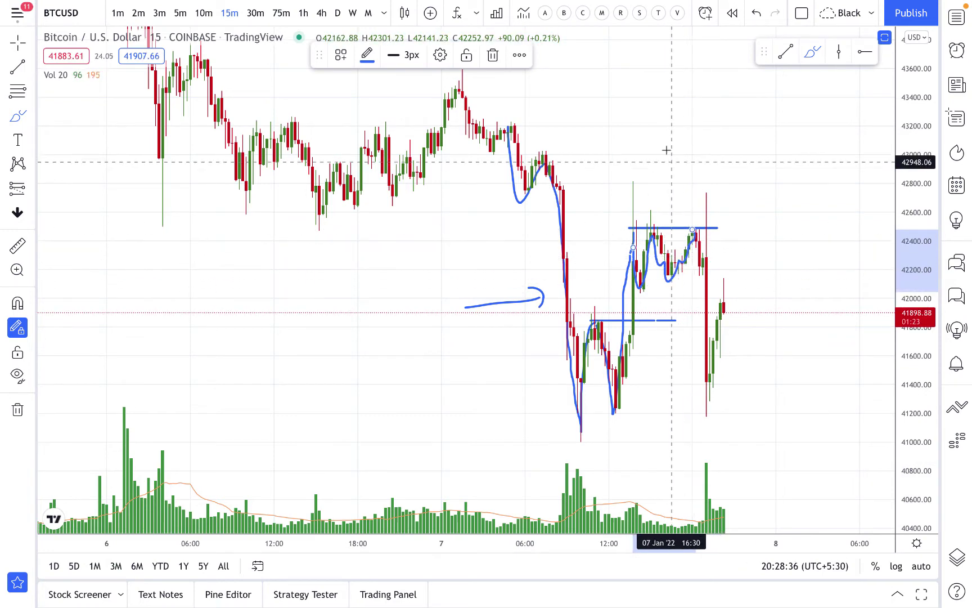
mouse_move(666, 149)
left_mouse_down()
mouse_move(666, 224)
mouse_move(692, 218)
left_mouse_up()
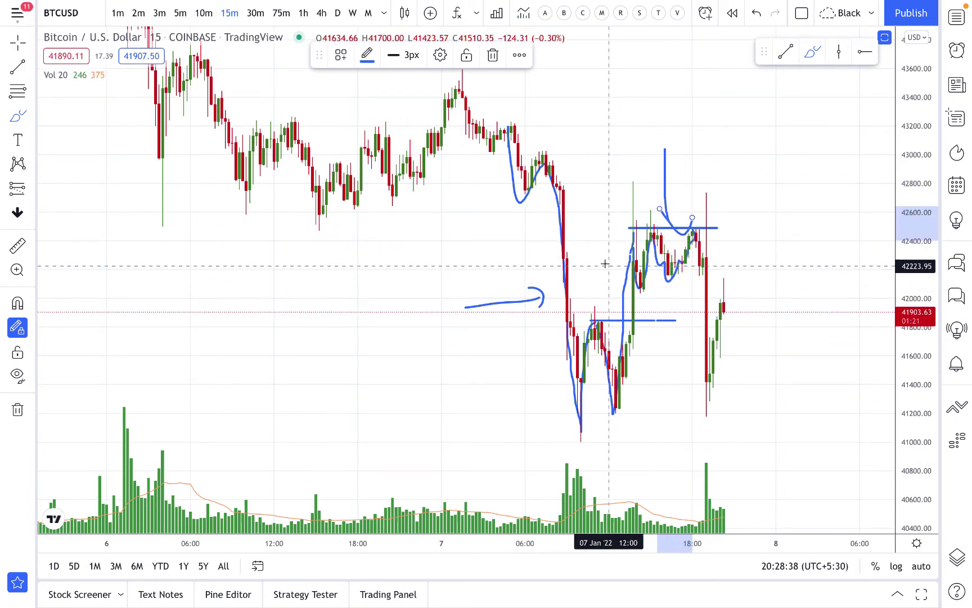
mouse_move(599, 263)
left_mouse_down()
mouse_move(605, 275)
mouse_move(612, 239)
left_mouse_up()
Trace the sharp 19:00 drop to about 41,200 and its rebound, adding level lines near 41,790 and 42,180 with the Brush
left_click_drag(697, 231, 707, 418)
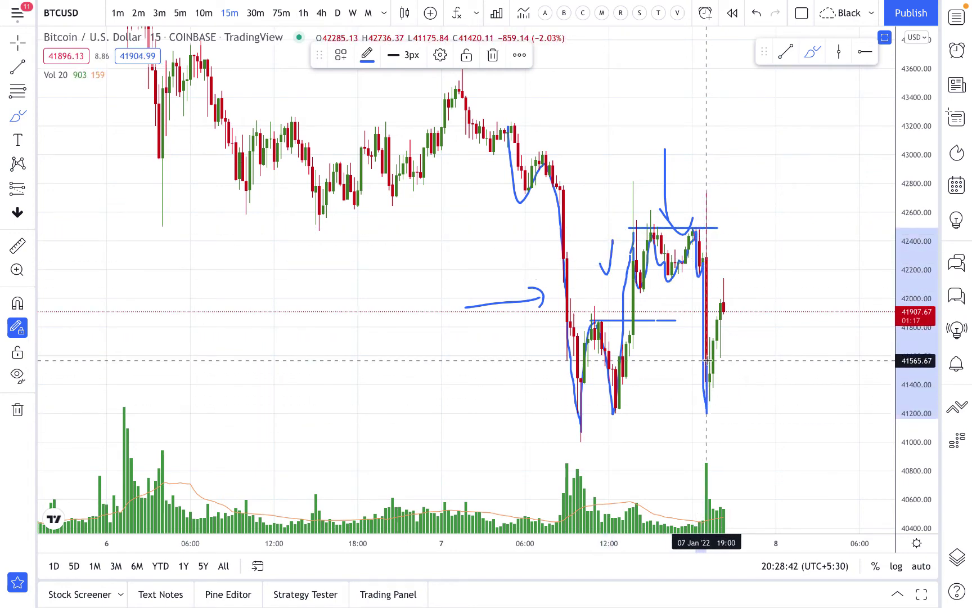
mouse_move(706, 360)
left_mouse_down()
mouse_move(713, 331)
mouse_move(716, 344)
mouse_move(725, 330)
mouse_move(749, 328)
left_mouse_up()
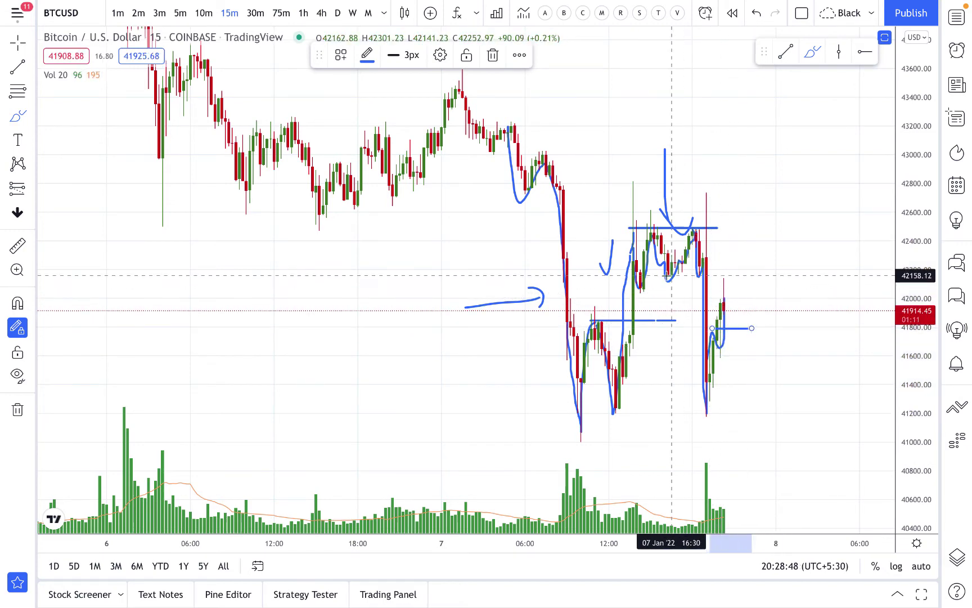
left_click_drag(661, 273, 755, 273)
mouse_move(730, 328)
left_mouse_down()
mouse_move(794, 328)
mouse_move(775, 336)
mouse_move(784, 336)
left_mouse_up()
Brush a projected stepwise rise from about 41,950 to above 42,700, with level lines near 42,480 and 42,520
mouse_move(730, 303)
left_mouse_down()
mouse_move(740, 313)
mouse_move(746, 283)
left_mouse_up()
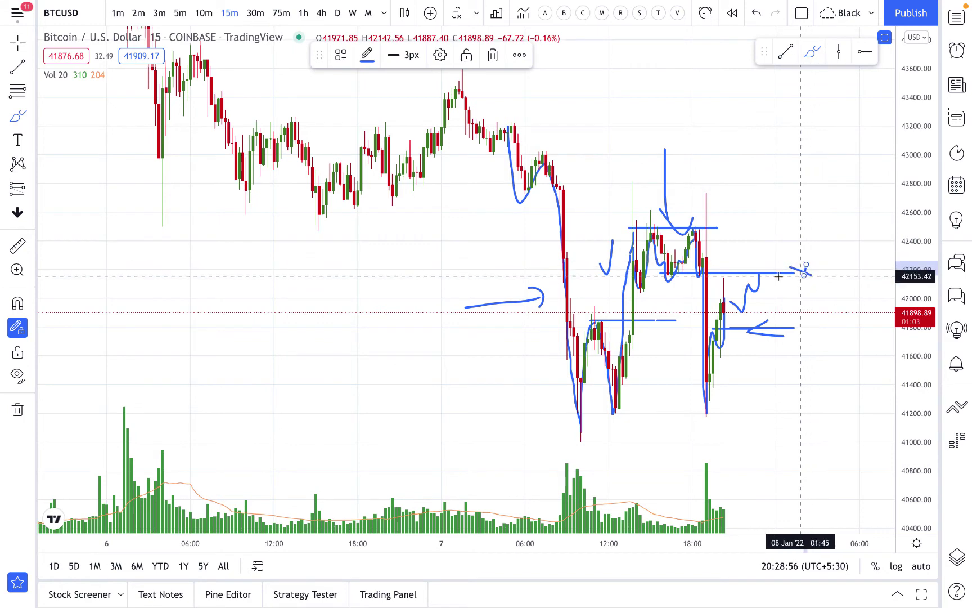
left_click_drag(762, 275, 763, 277)
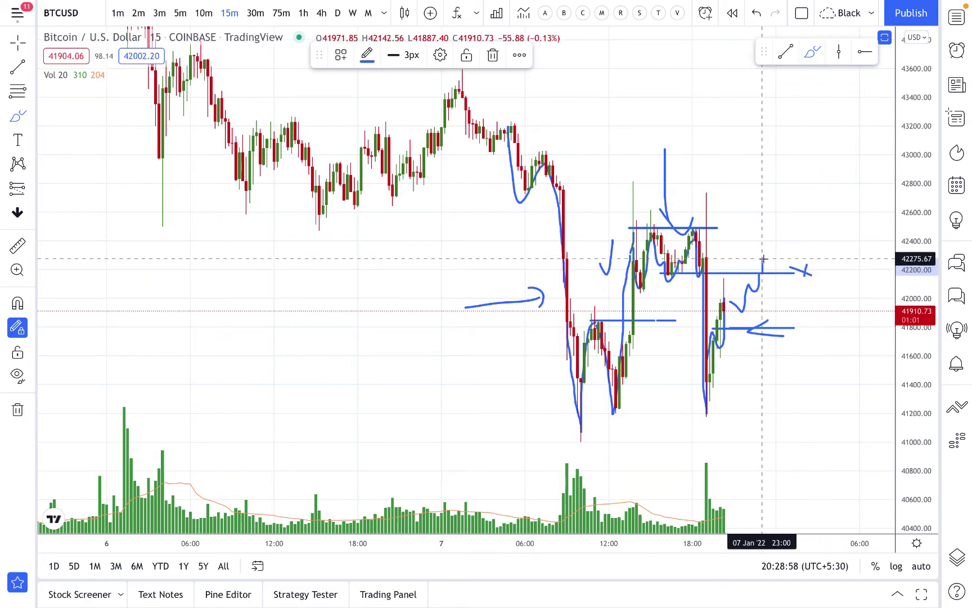
mouse_move(738, 230)
left_mouse_down()
mouse_move(819, 230)
mouse_move(783, 225)
mouse_move(785, 238)
mouse_move(821, 185)
left_mouse_up()
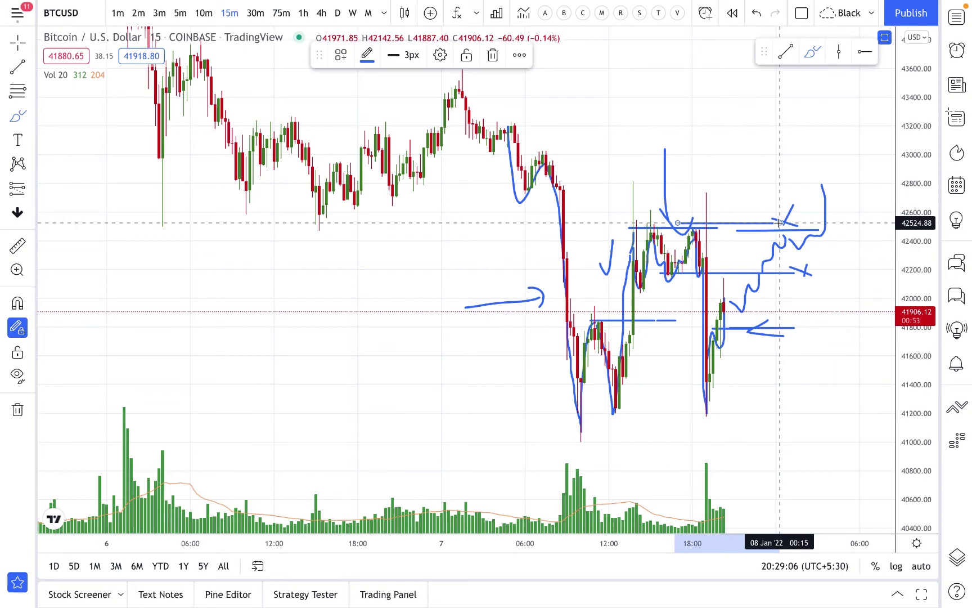
left_click_drag(779, 223, 825, 223)
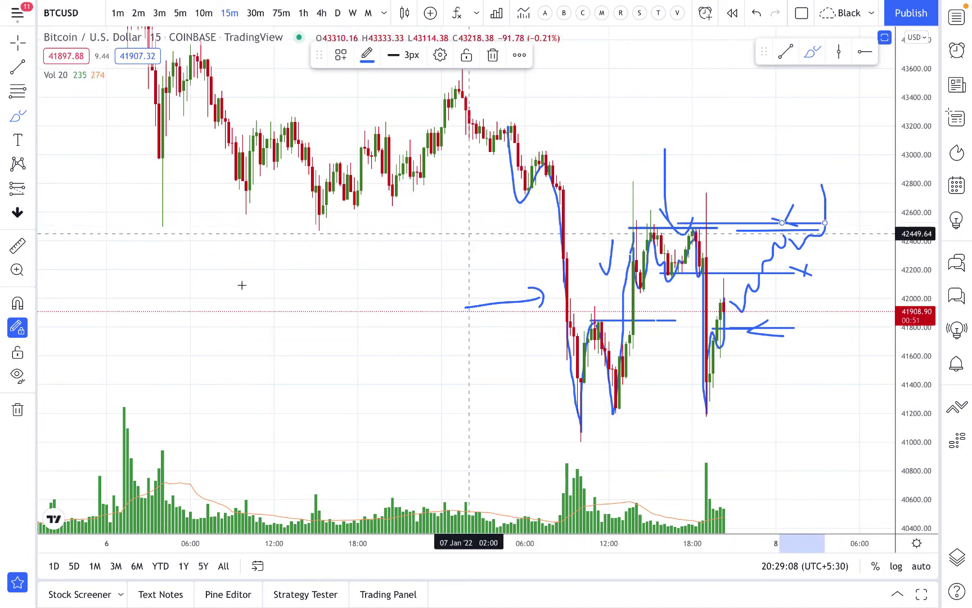
Clear all drawings and brush the 15-minute swings anew from about 42,950 to the drop near 41,240, circling the bounce after the first decline
left_click(17, 409)
left_click_drag(476, 302, 460, 293)
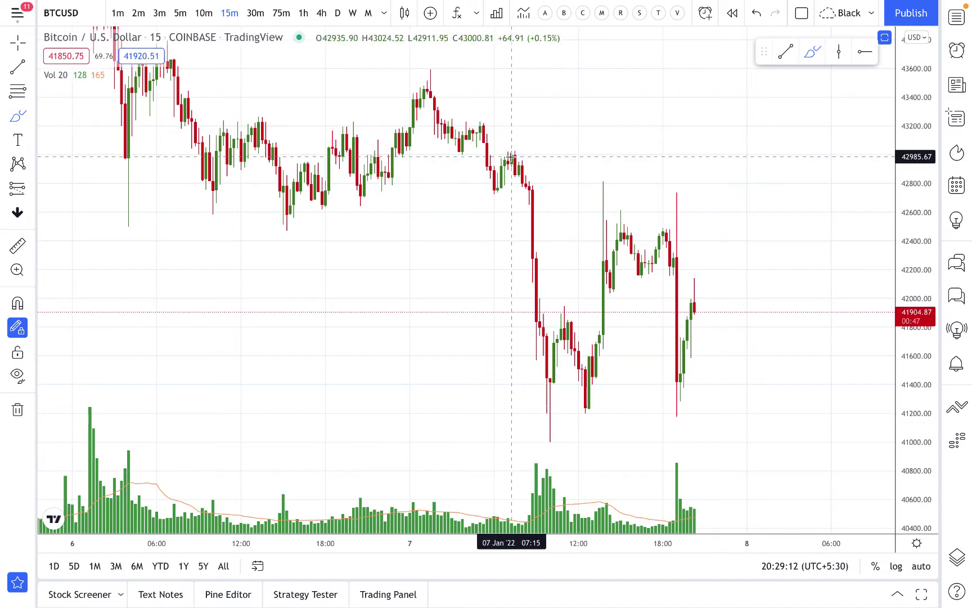
mouse_move(512, 160)
left_mouse_down()
mouse_move(554, 431)
mouse_move(606, 397)
mouse_move(568, 318)
mouse_move(577, 396)
mouse_move(578, 326)
mouse_move(589, 380)
mouse_move(597, 277)
mouse_move(608, 293)
mouse_move(628, 236)
left_mouse_up()
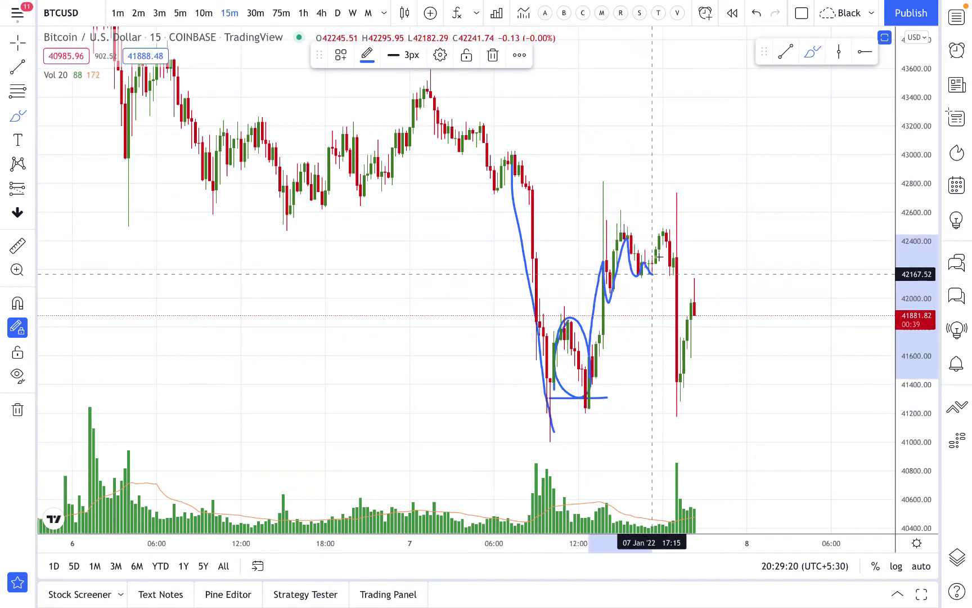
mouse_move(665, 271)
left_mouse_down()
mouse_move(672, 256)
mouse_move(676, 392)
left_mouse_up()
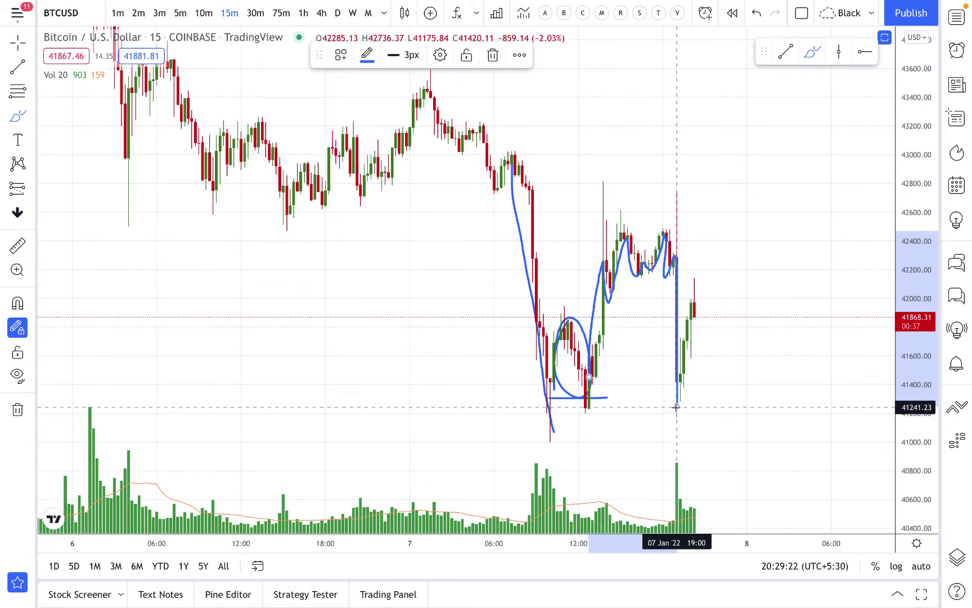
Brush level lines near 41,280 and 42,100 to mark a range, with arrows pointing at both levels
left_click_drag(605, 400, 712, 401)
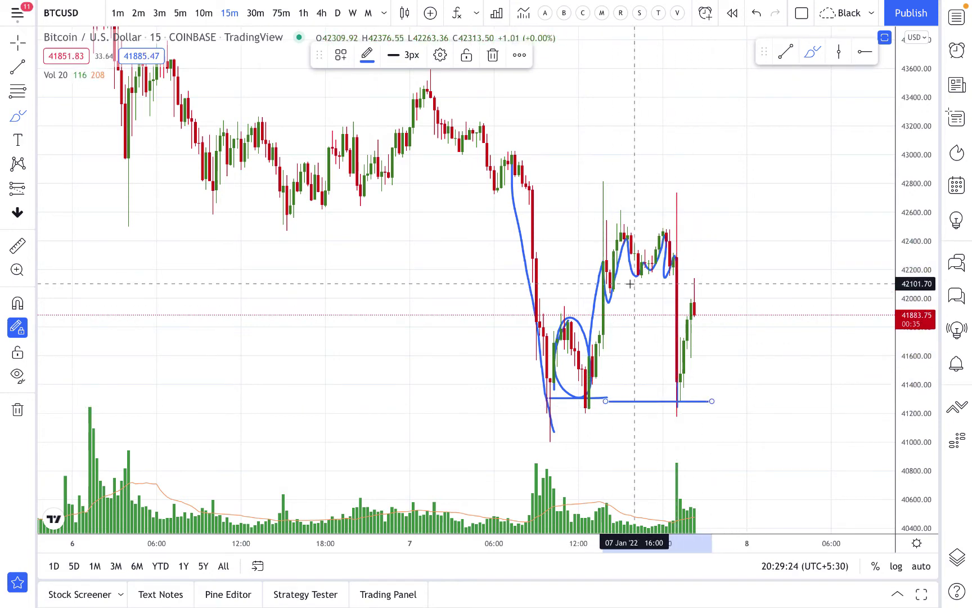
left_click_drag(633, 283, 741, 283)
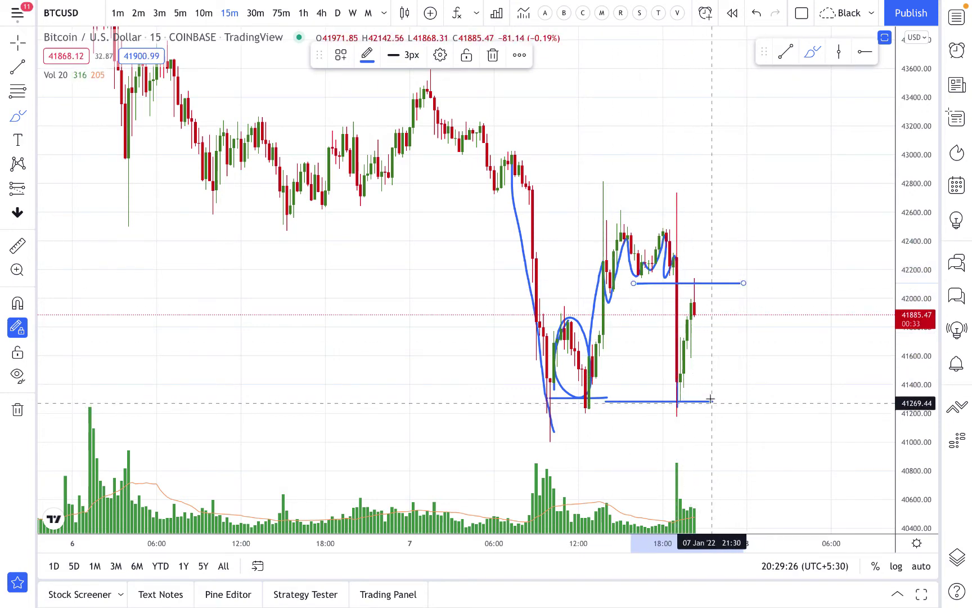
mouse_move(710, 400)
left_mouse_down()
mouse_move(710, 436)
mouse_move(698, 431)
mouse_move(727, 415)
left_mouse_up()
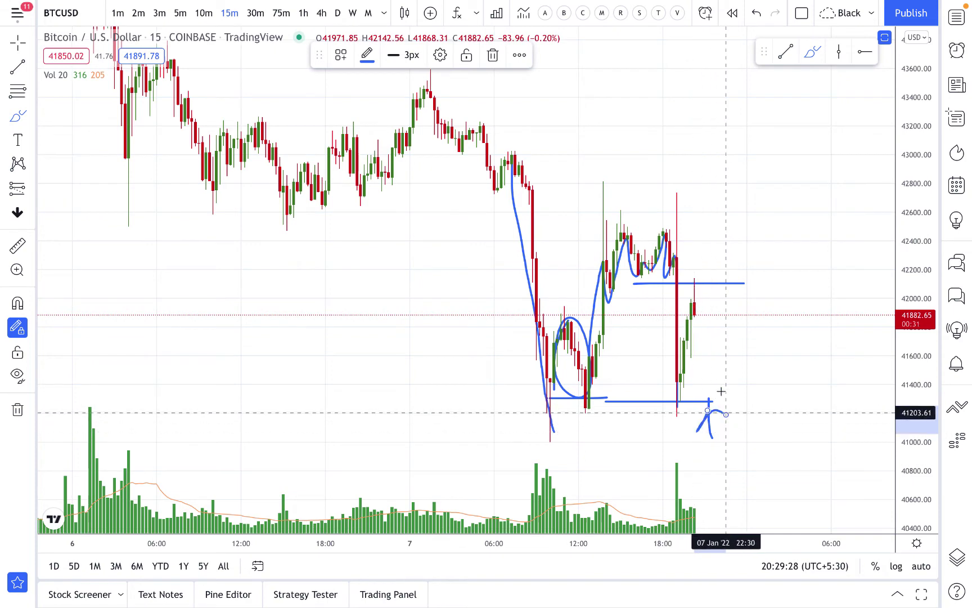
left_click_drag(681, 386, 692, 330)
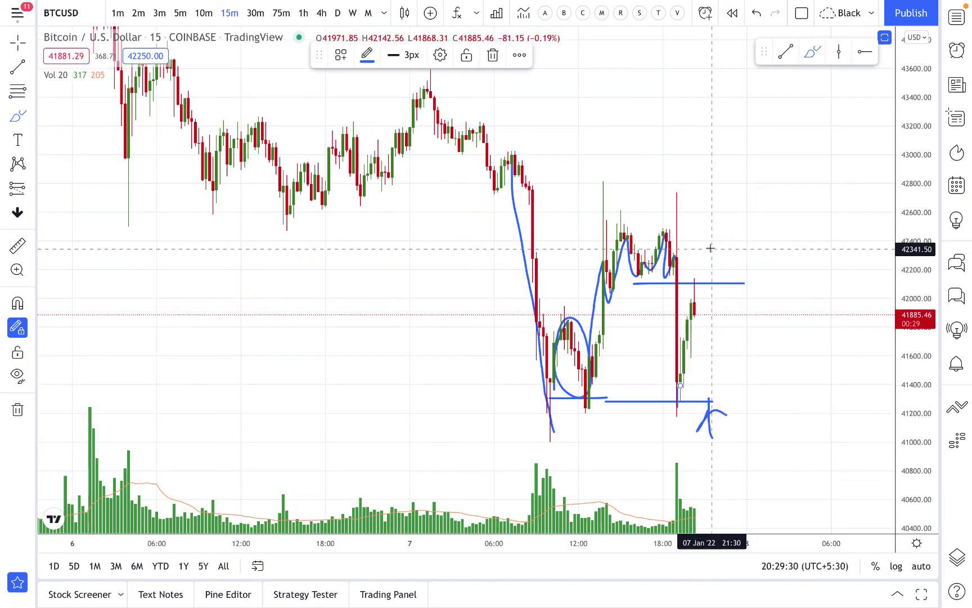
left_click_drag(710, 275, 704, 275)
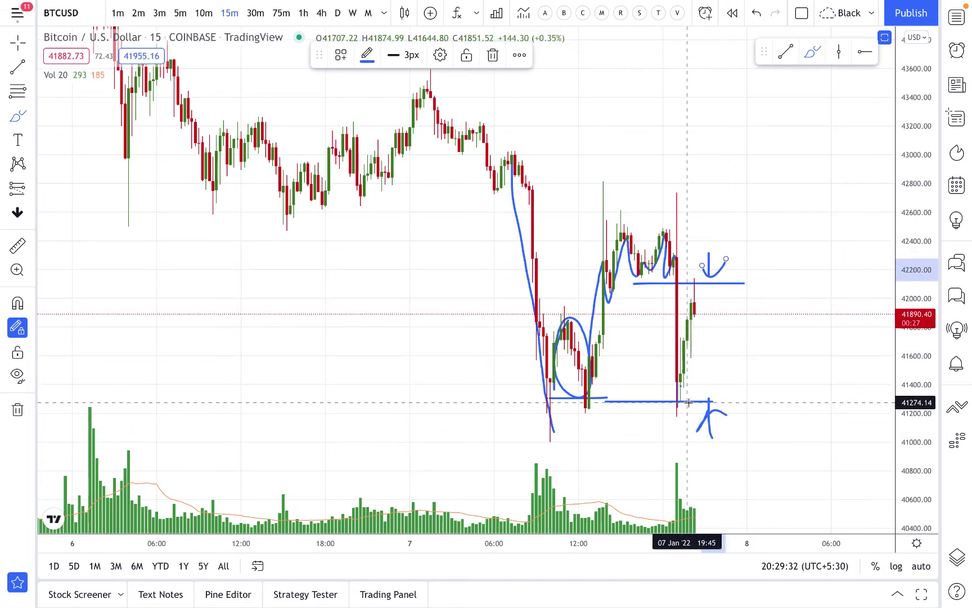
Brush a projected zigzag rise from about 41,290 to 42,070 with a pullback, marking a short line near 41,890
left_click_drag(688, 400, 695, 351)
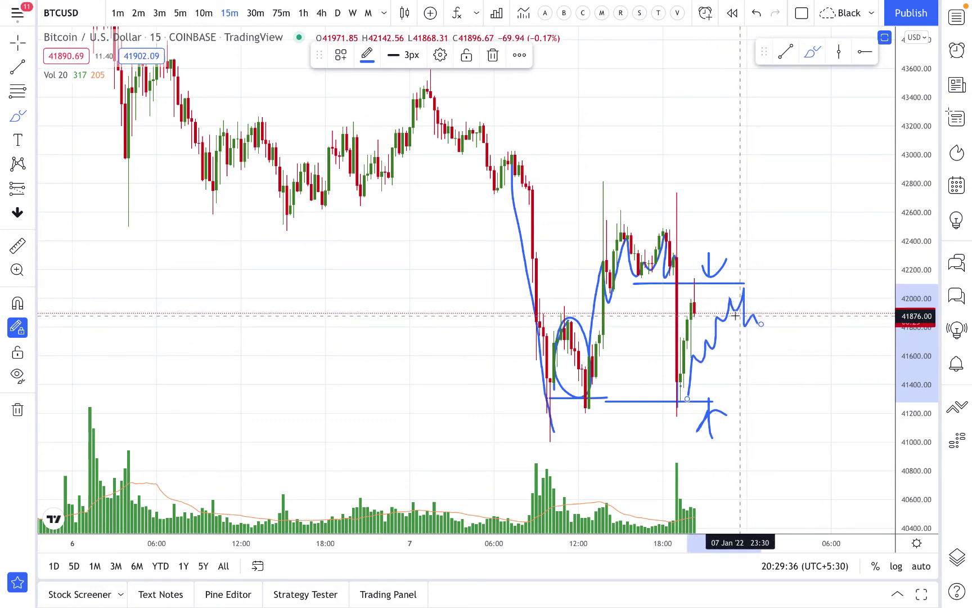
left_click_drag(732, 313, 792, 311)
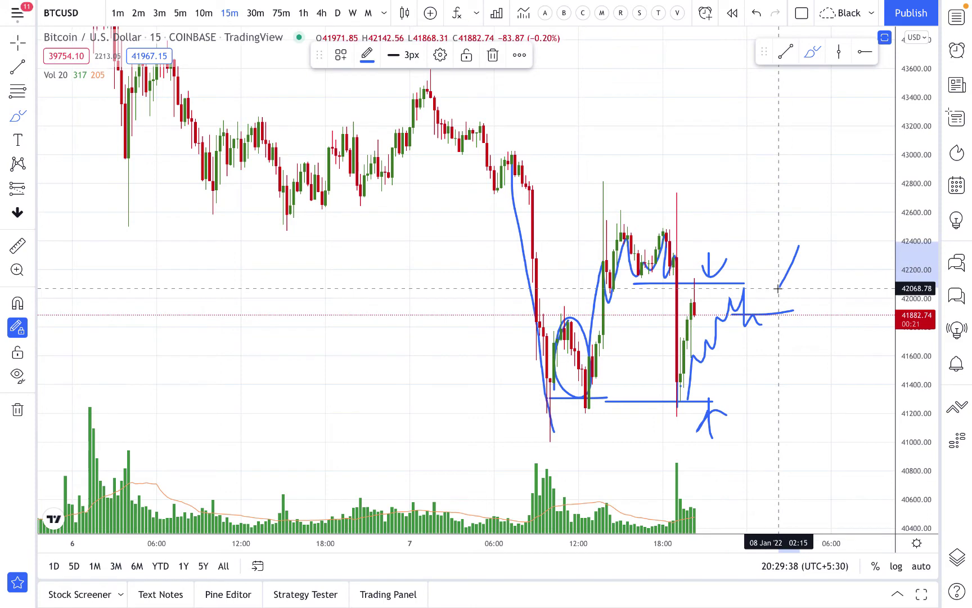
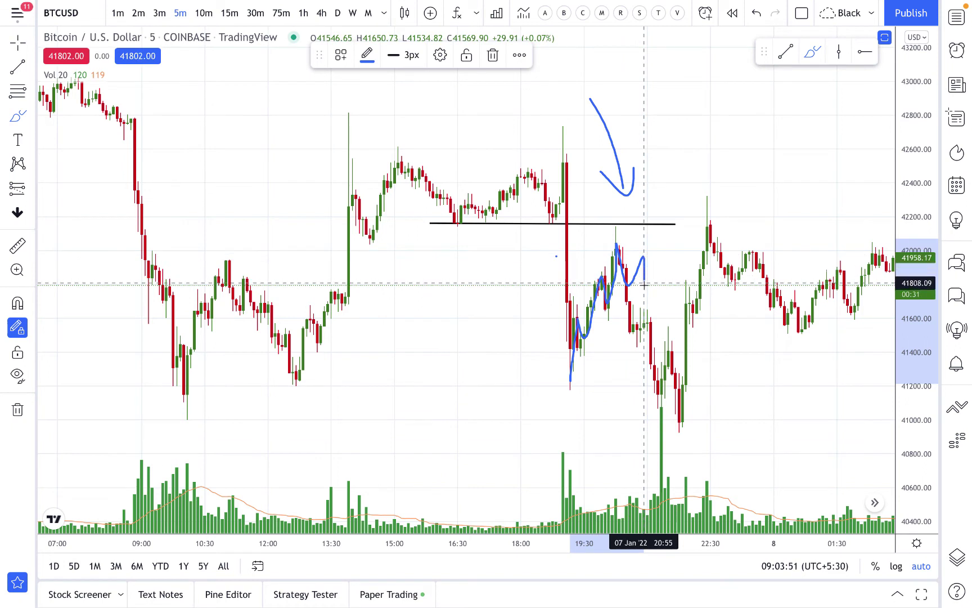
Brush the projected decline onward from about 41,790 down to about 40,750
left_click_drag(654, 286, 654, 286)
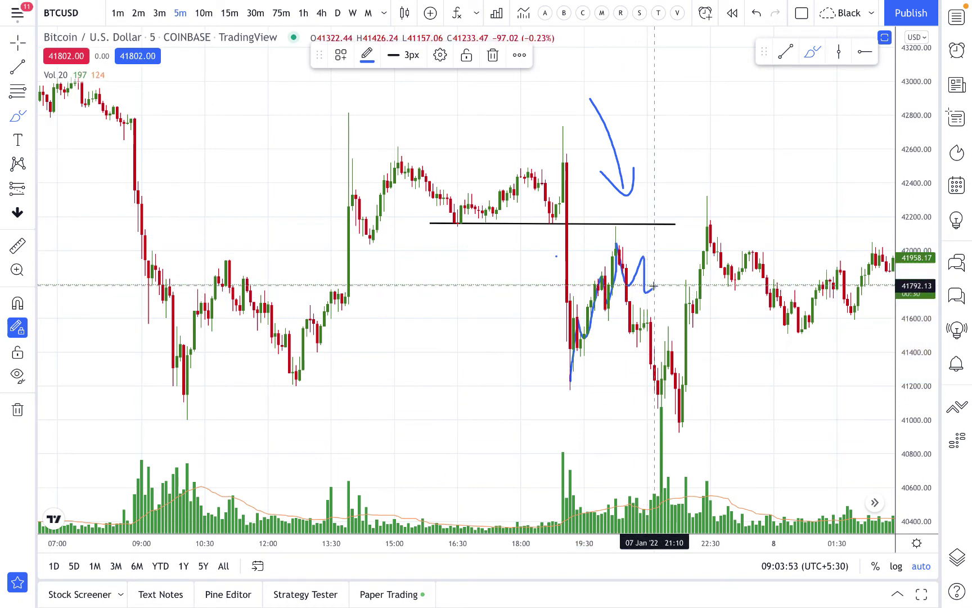
left_click_drag(662, 341, 669, 461)
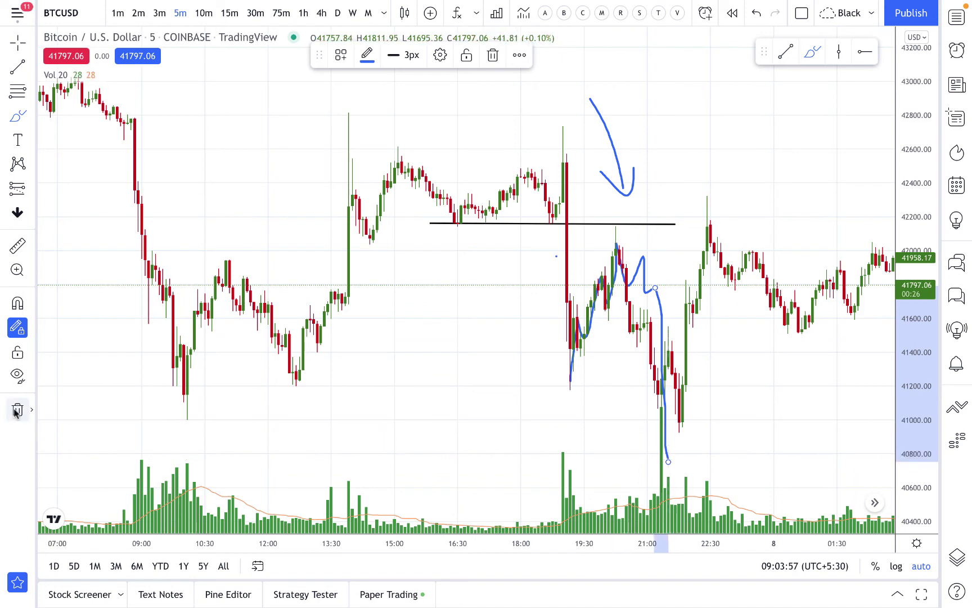
Clear all drawings and brush the rebound from about 41,220 to 42,090, with level lines near 41,730, 41,650, 41,480 and 41,030
left_click(17, 410)
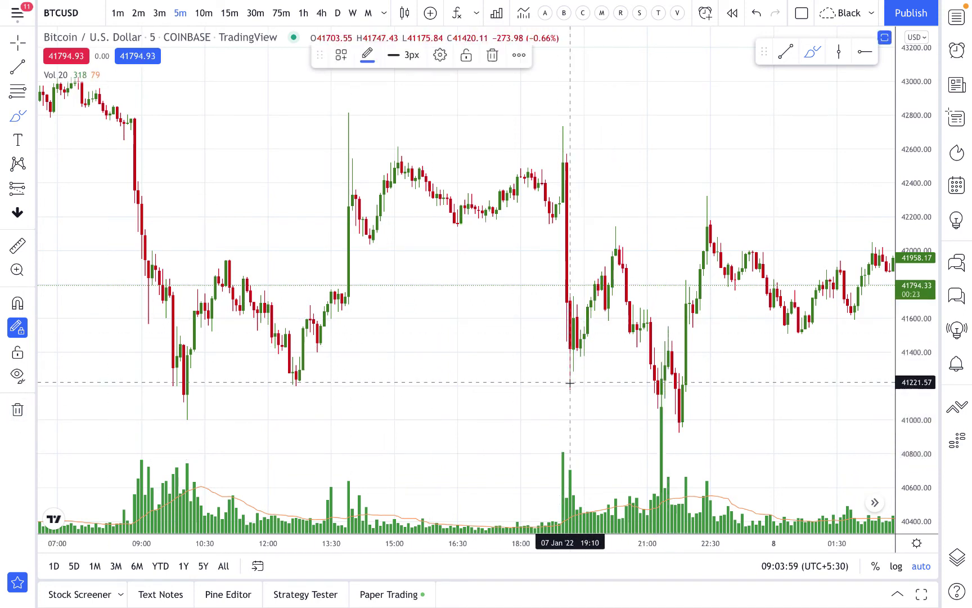
mouse_move(569, 383)
left_mouse_down()
mouse_move(574, 319)
mouse_move(608, 269)
mouse_move(616, 234)
mouse_move(626, 318)
mouse_move(658, 311)
left_mouse_up()
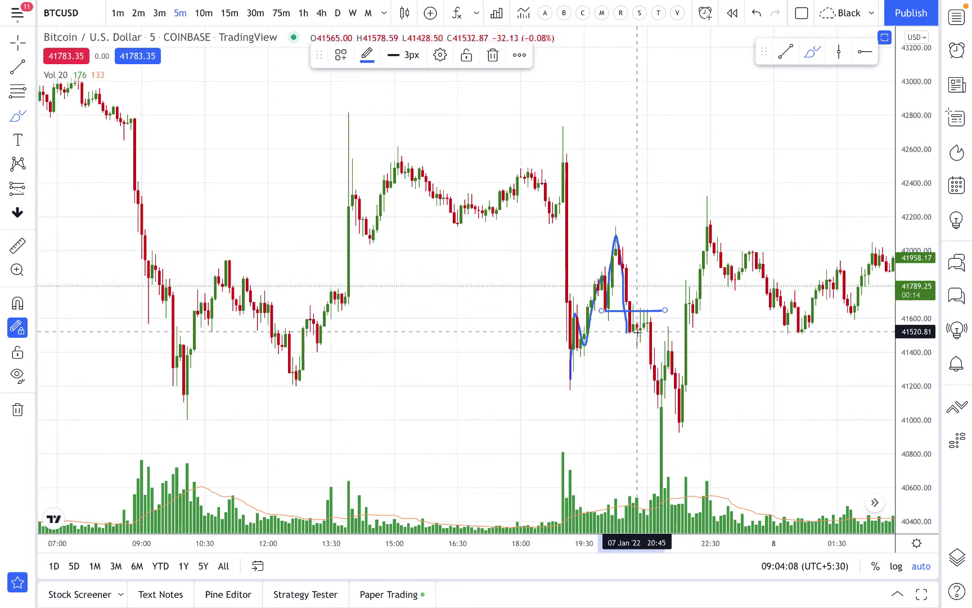
left_click_drag(623, 338, 666, 337)
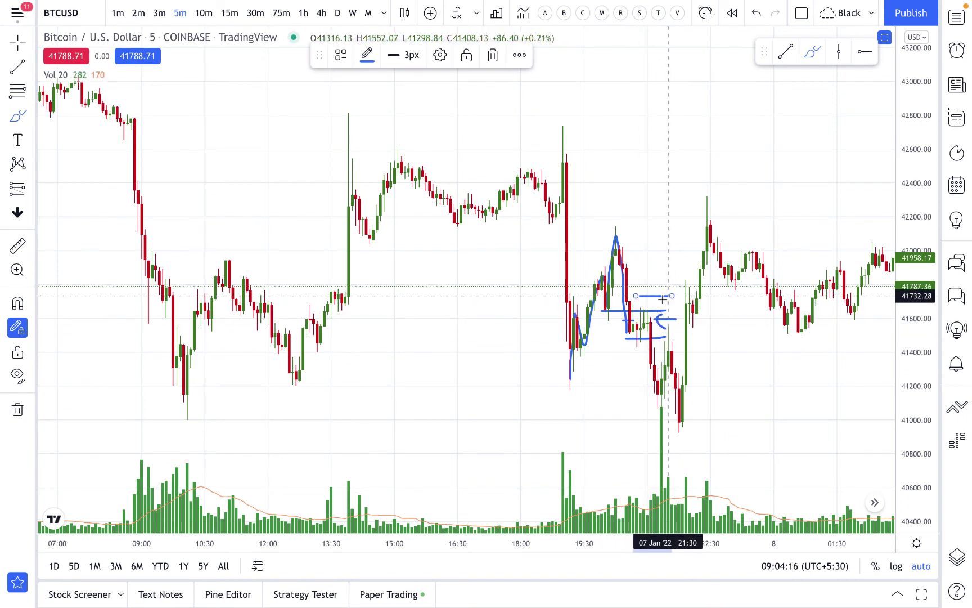
left_click_drag(182, 415, 683, 414)
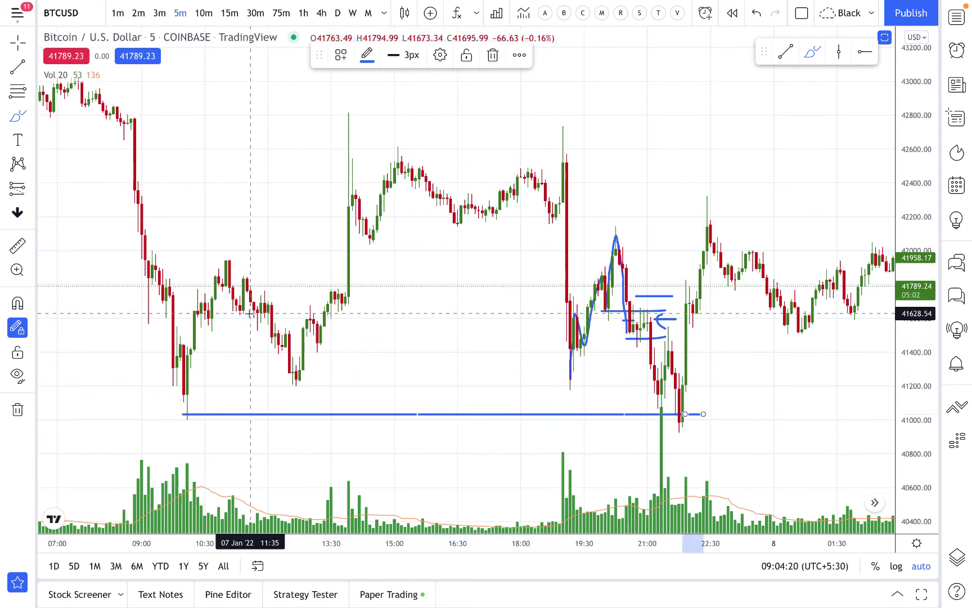
Place a Short Position at about 41,648 with its stop at about 41,736 and target at about 41,042
left_click(32, 192)
left_click(67, 216)
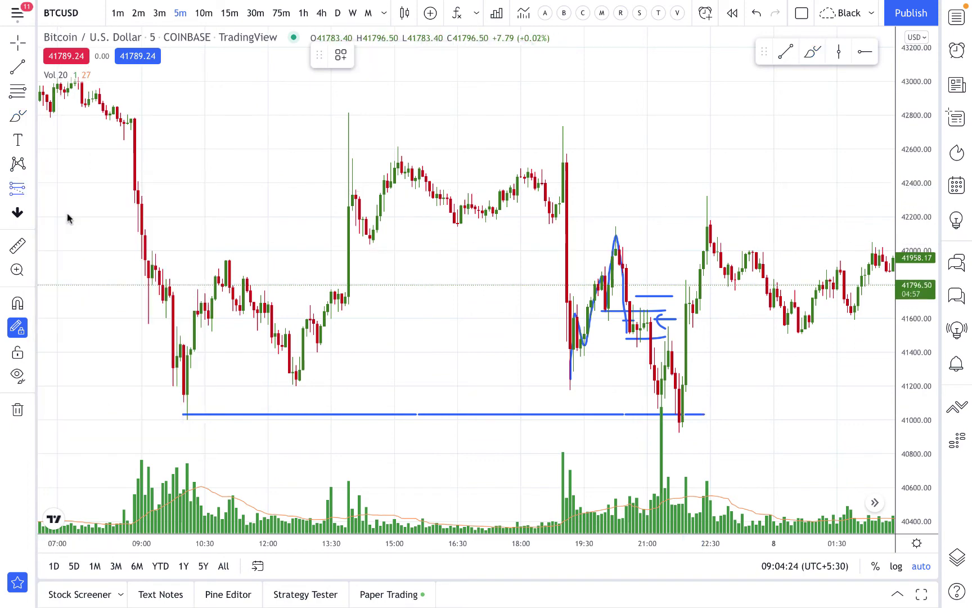
left_click(681, 310)
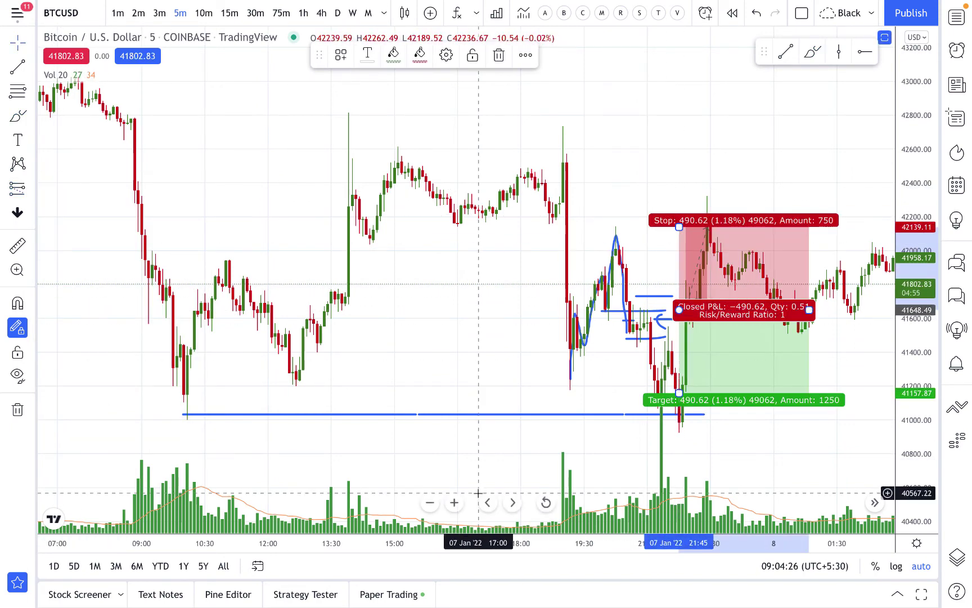
left_click_drag(679, 227, 681, 412)
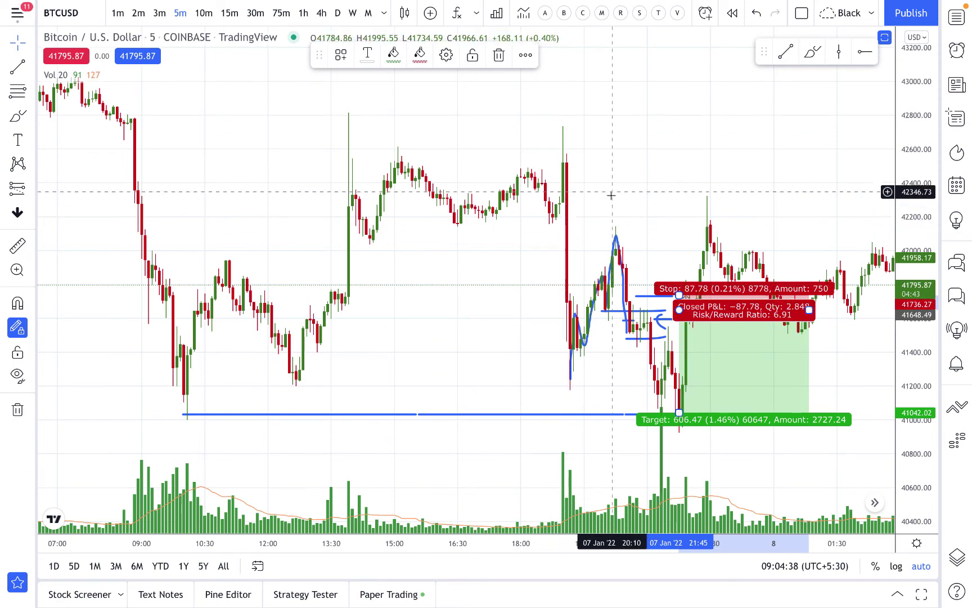
right_click(431, 303)
left_click(395, 304)
Extend the short position's target to about 40,644, just above the low of the long lower wick
scroll(396, 305, "down", 1)
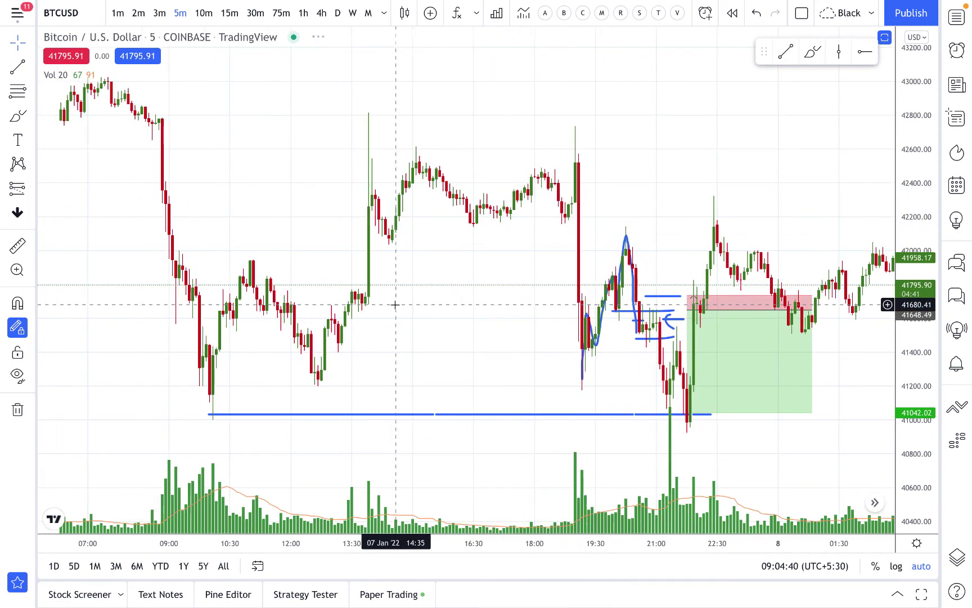
scroll(396, 305, "down", 1)
left_click_drag(908, 182, 908, 278)
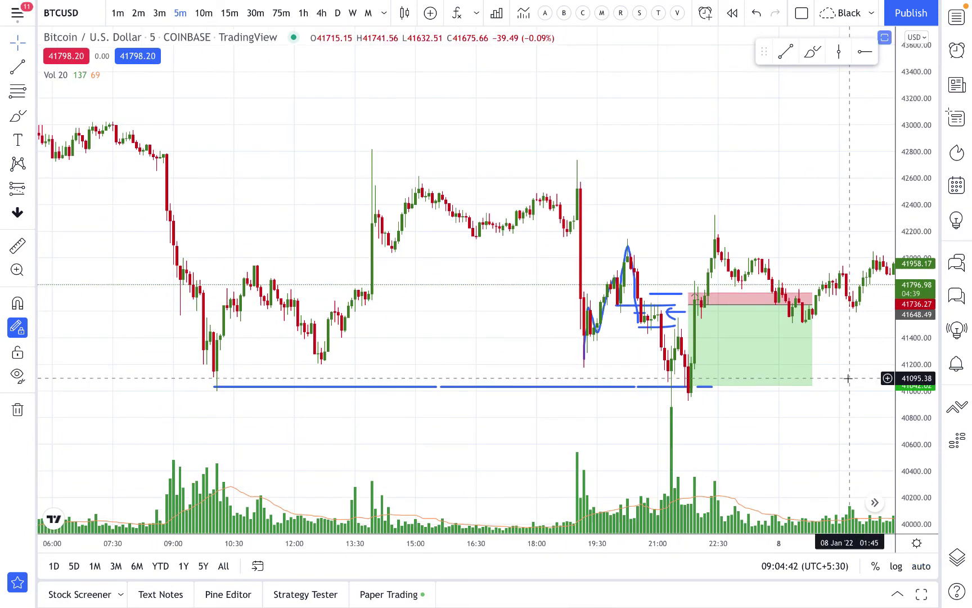
left_click_drag(847, 379, 833, 260)
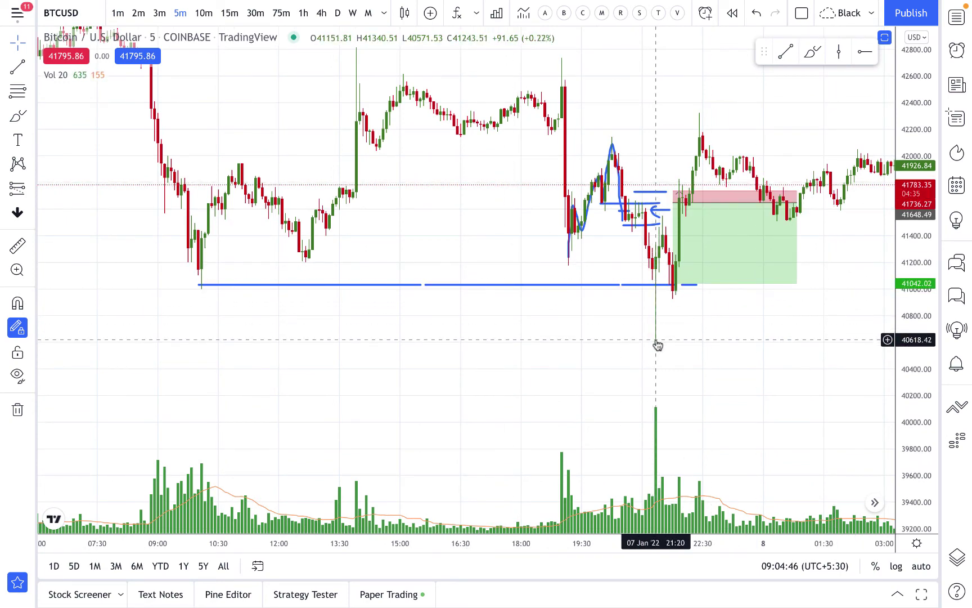
mouse_move(677, 284)
left_click_drag(678, 285, 680, 341)
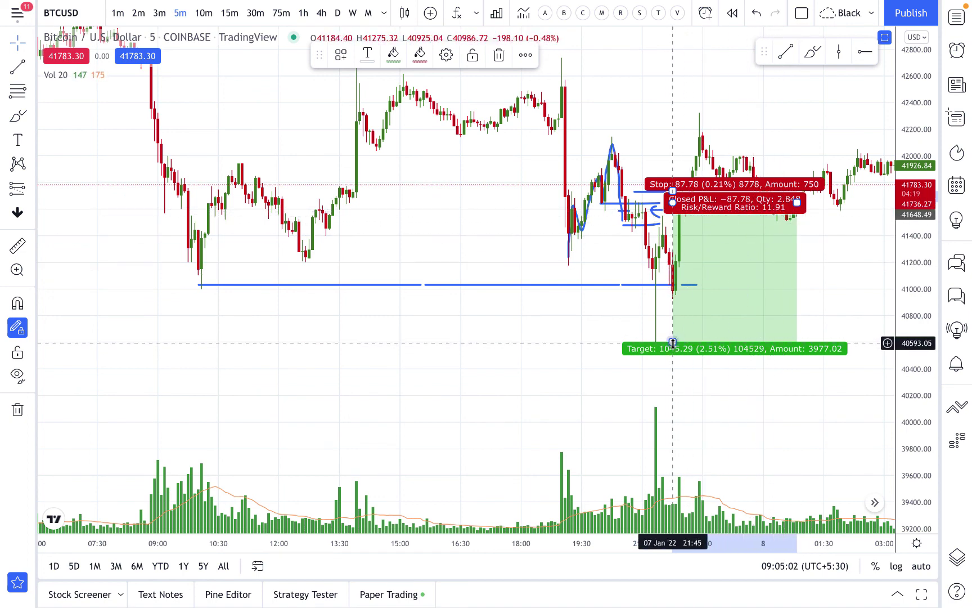
left_click_drag(673, 343, 673, 336)
left_click(466, 355)
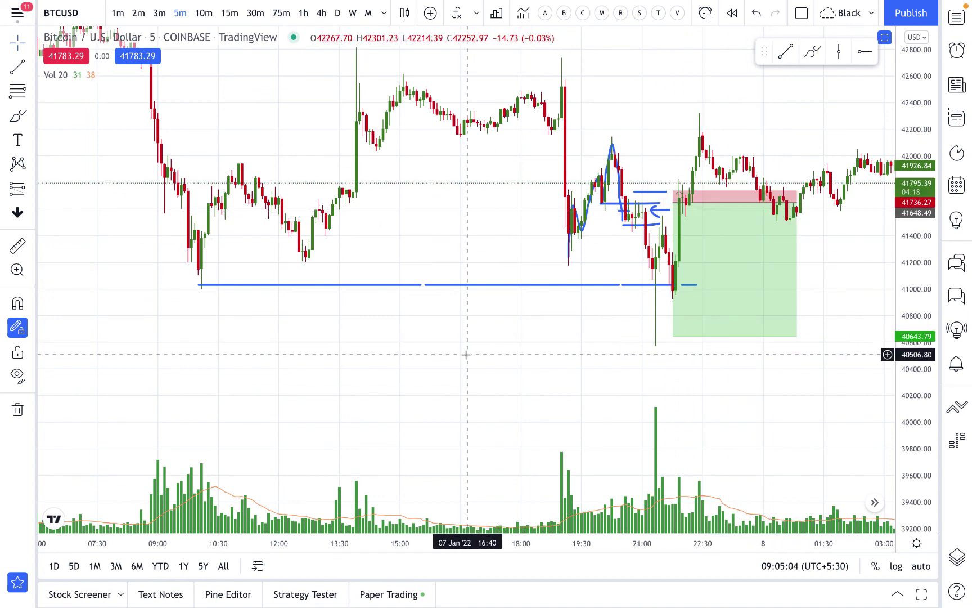
Brush a level line near 42,140 under the earlier consolidation and a short mark near 41,020 on the lower level
scroll(466, 355, "down", 1)
left_click_drag(491, 336, 486, 358)
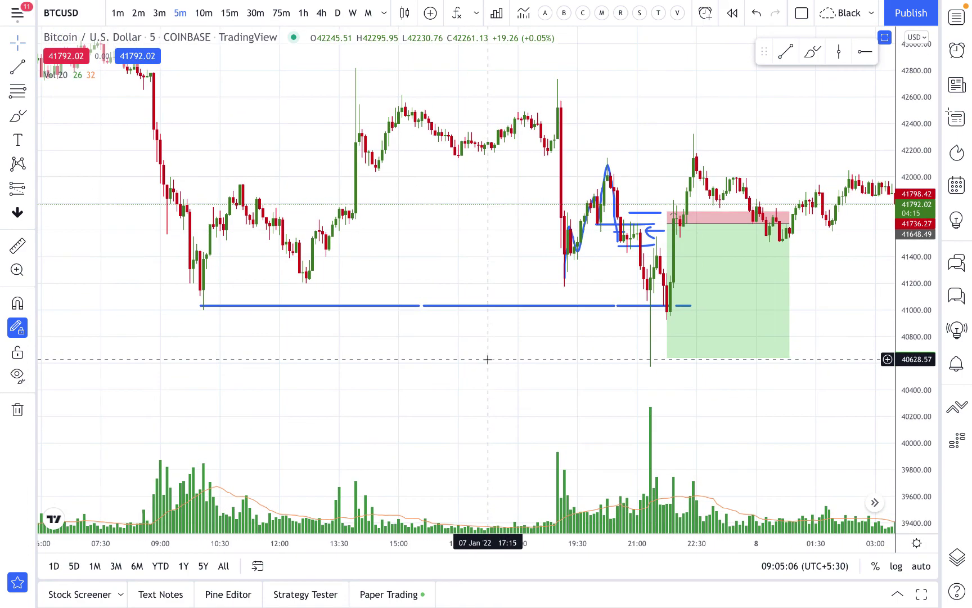
scroll(459, 223, "right", 2)
scroll(460, 223, "down", 1)
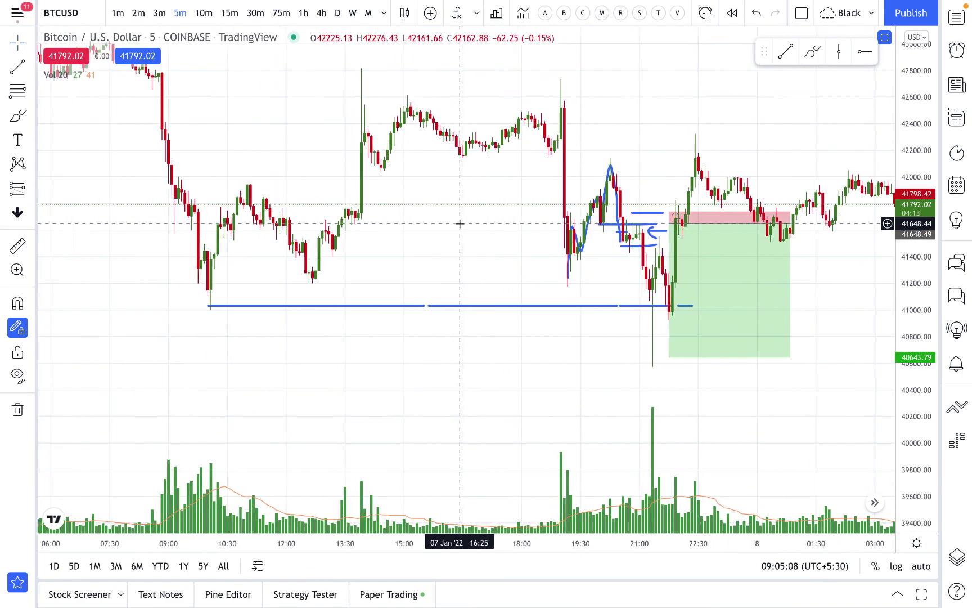
left_click_drag(460, 224, 469, 246)
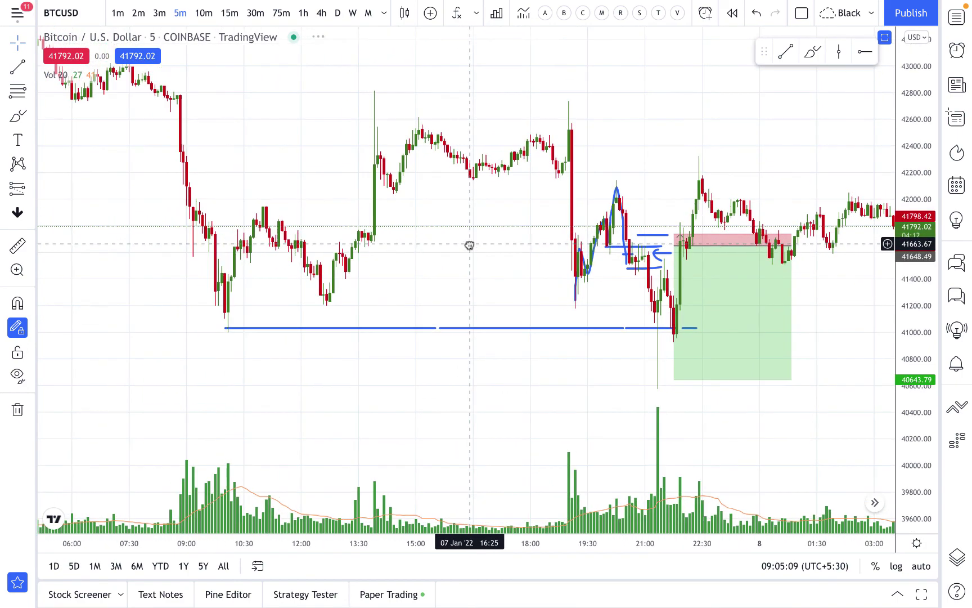
left_click(813, 52)
left_click_drag(475, 180, 651, 180)
left_click_drag(624, 329, 650, 330)
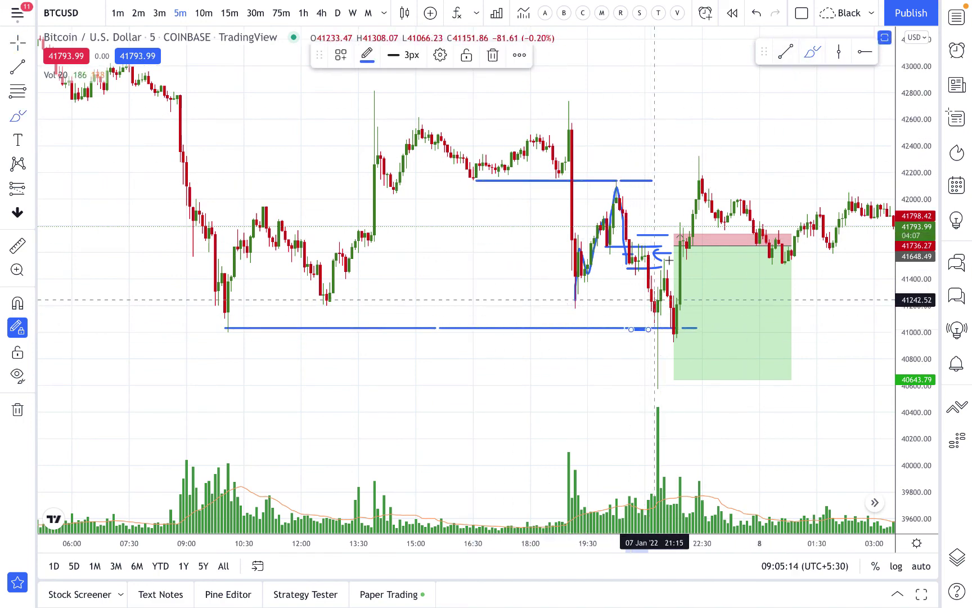
Handwrite "70 - 80" above the recent candles with the Brush, underline it and frame its left and upper sides
mouse_move(734, 118)
left_mouse_down()
mouse_move(750, 157)
mouse_move(759, 144)
mouse_move(859, 135)
mouse_move(864, 118)
left_mouse_up()
left_click_drag(858, 164, 756, 167)
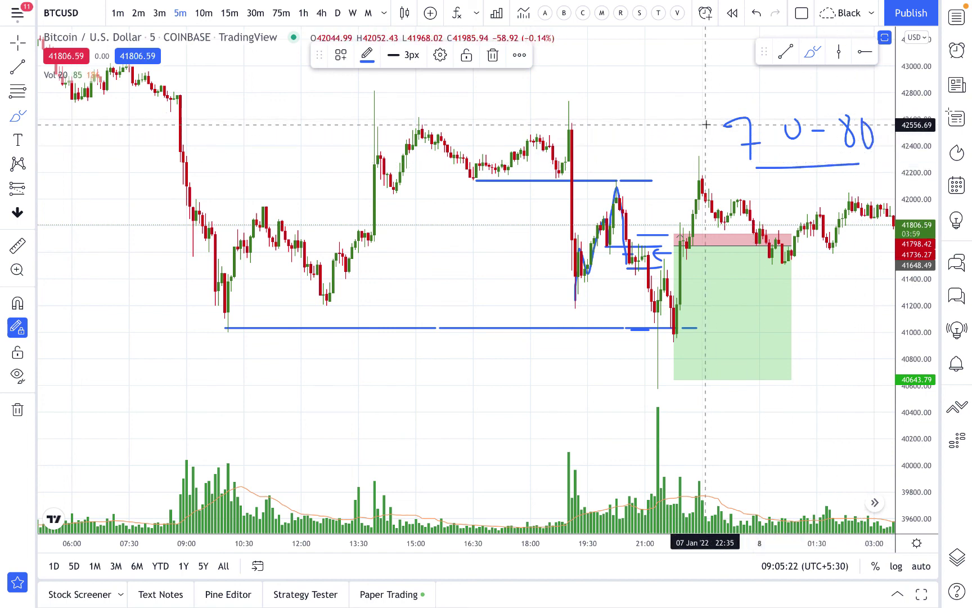
mouse_move(707, 124)
left_mouse_down()
mouse_move(712, 181)
mouse_move(853, 104)
mouse_move(875, 151)
left_mouse_up()
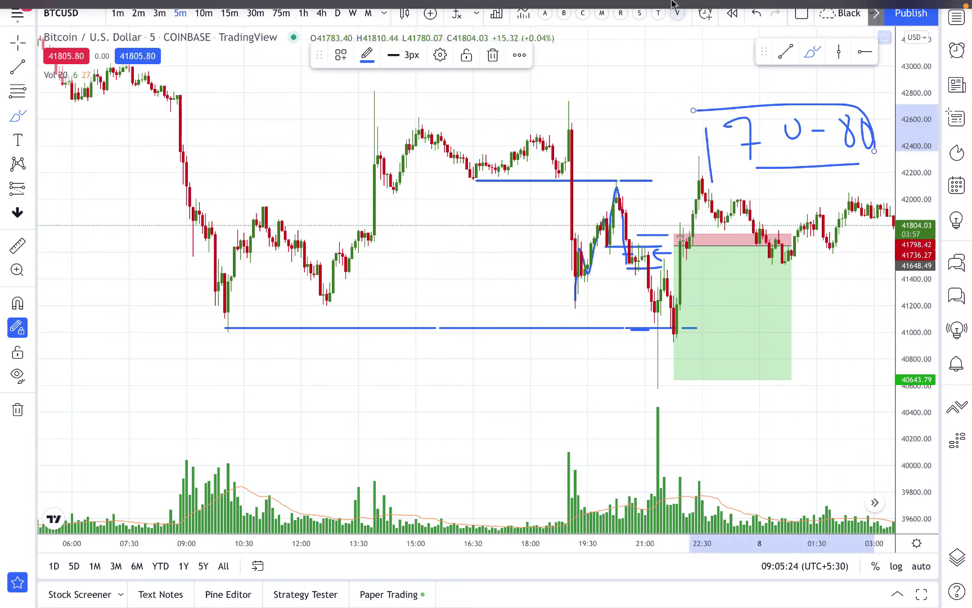